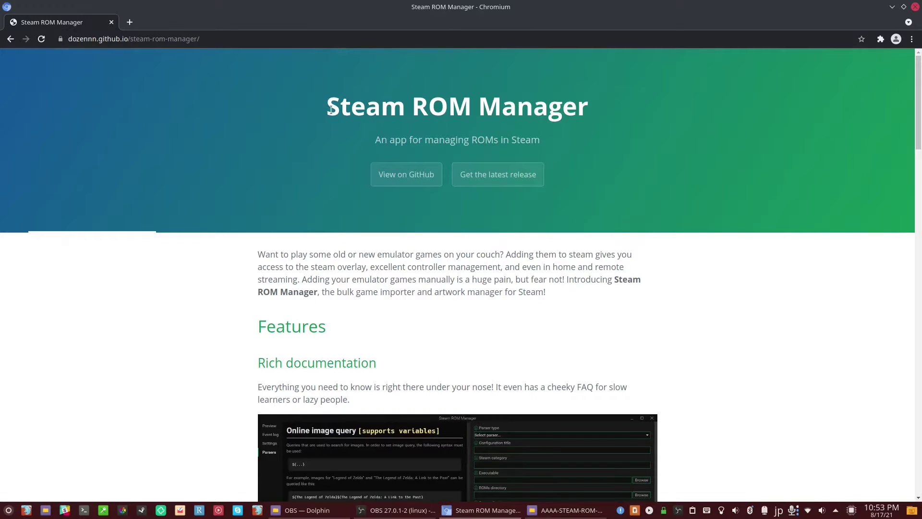
Go from the Steam ROM Manager homepage to its latest GitHub release.
drag(381, 106, 583, 106)
click(614, 177)
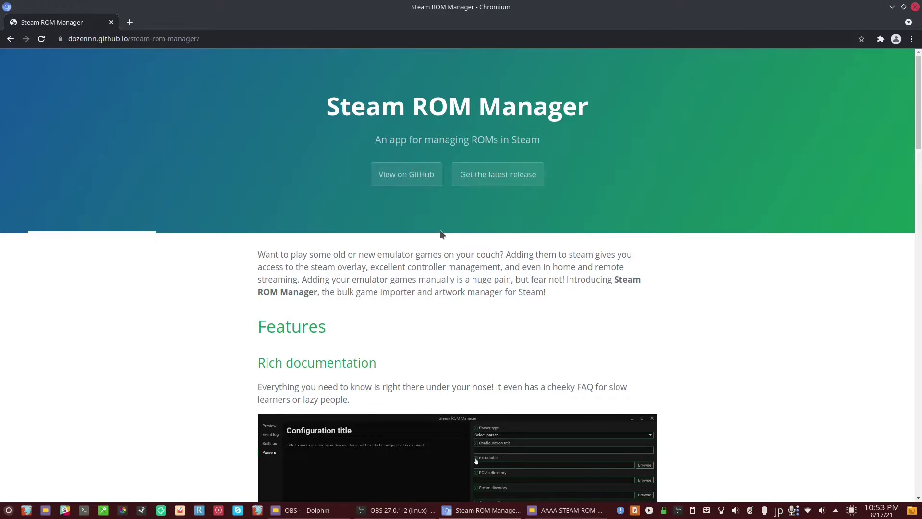
click(488, 181)
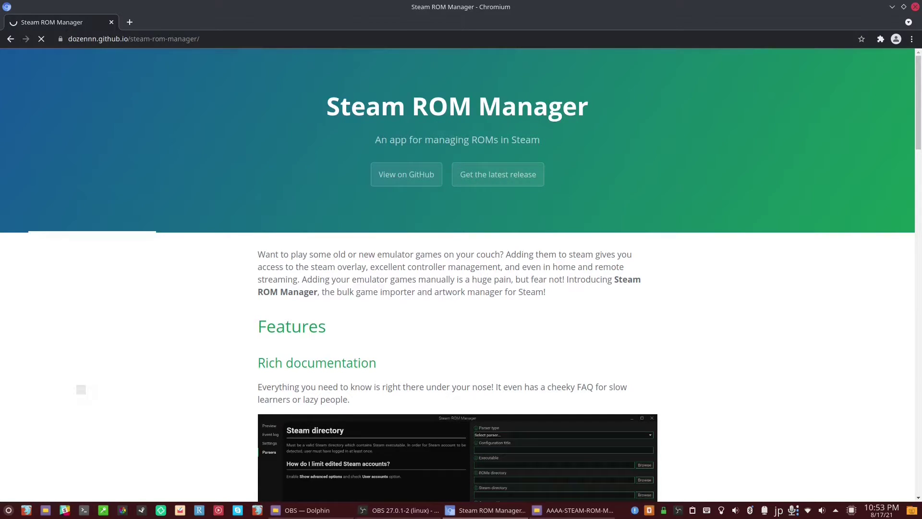
Find the v2.3.13 Assets list and download Steam-ROM-Manager-2.3.13.AppImage.
scroll(364, 273, down, 1)
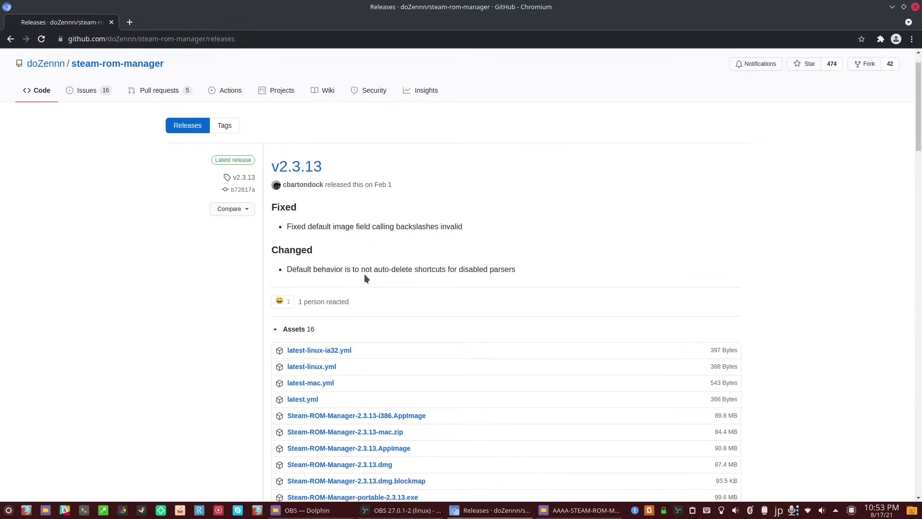
scroll(364, 278, down, 2)
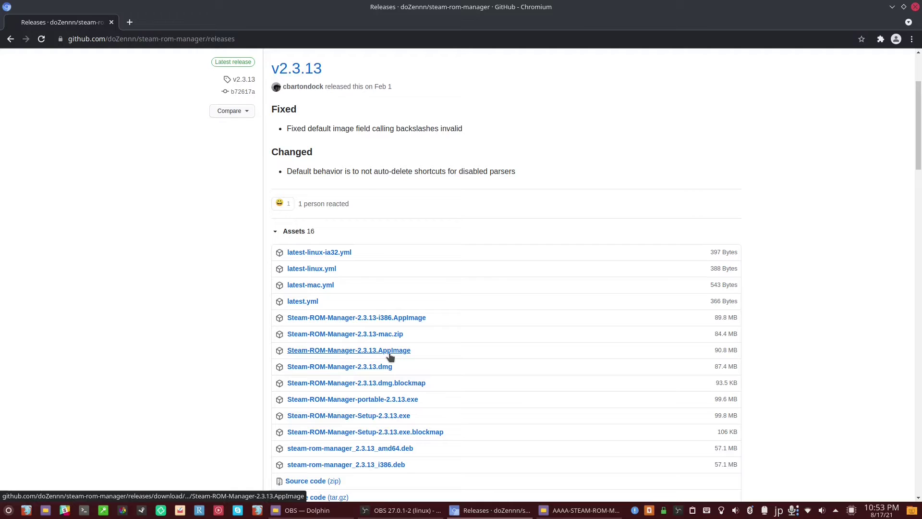
drag(288, 351, 436, 347)
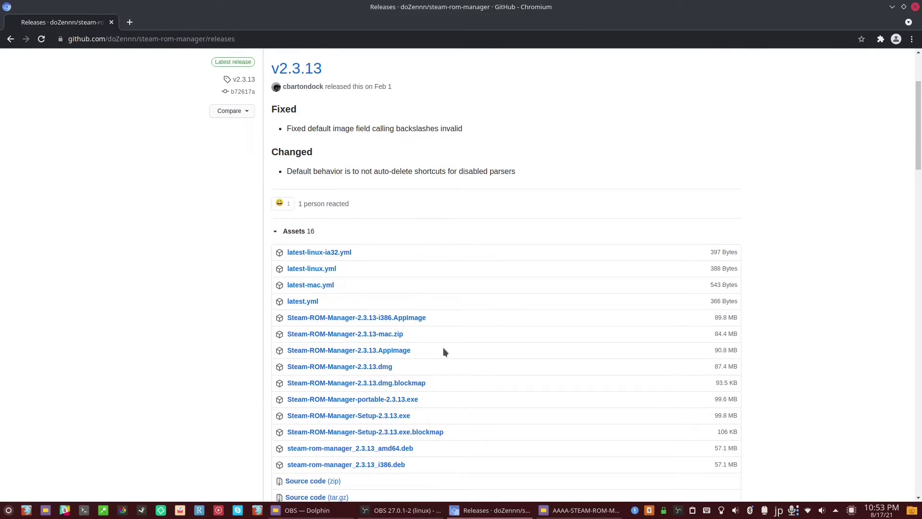
scroll(443, 348, down, 2)
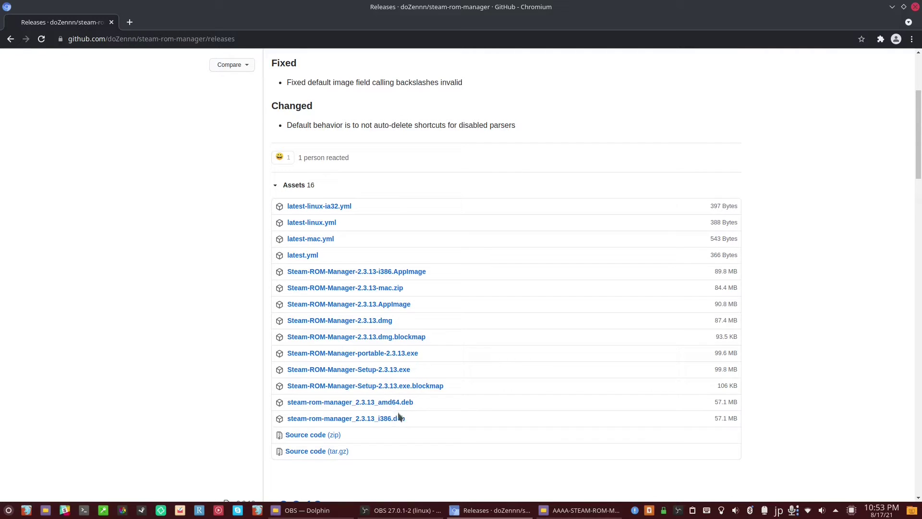
triple_click(422, 403)
click(423, 400)
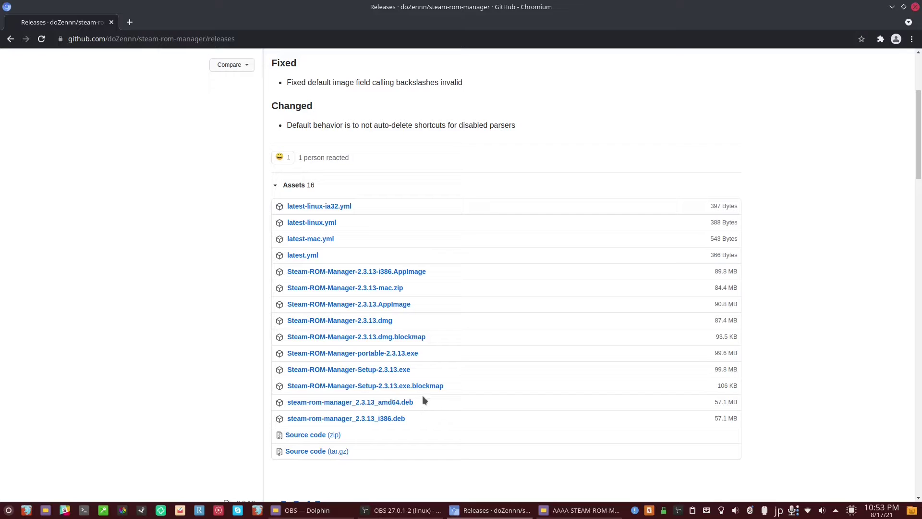
click(370, 309)
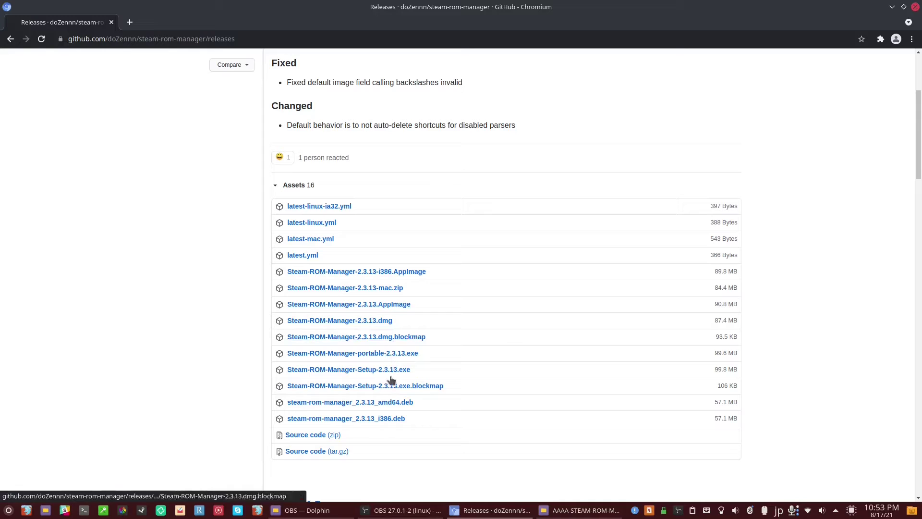
Run Steam-ROM-Manager-2.3.13.AppImage from its download folder in Dolphin.
click(560, 515)
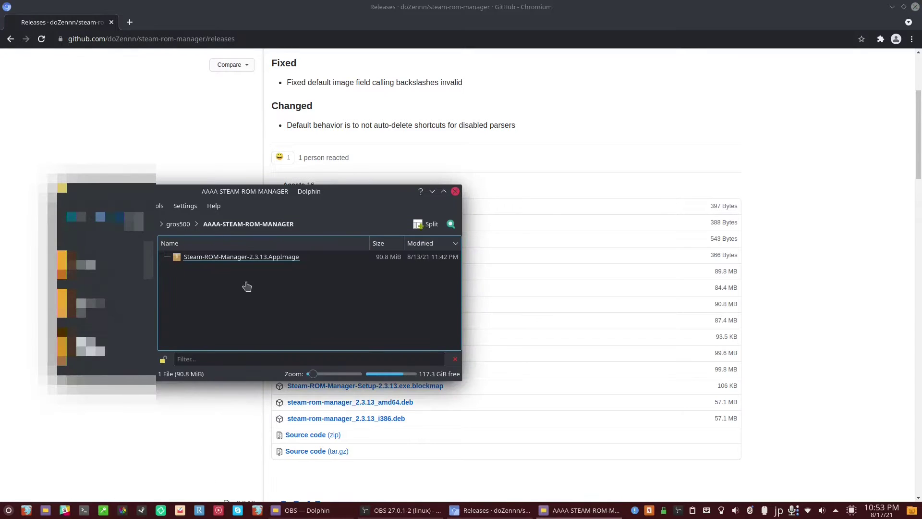
click(234, 259)
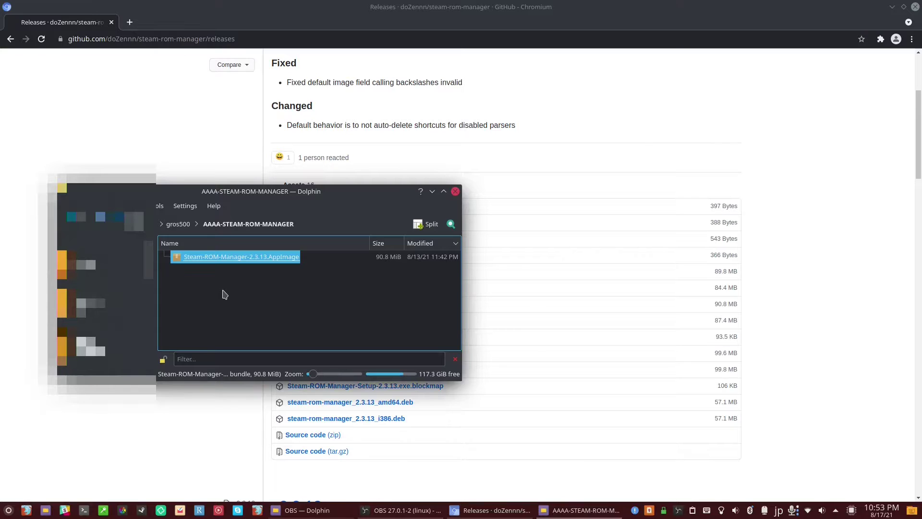
key(Return)
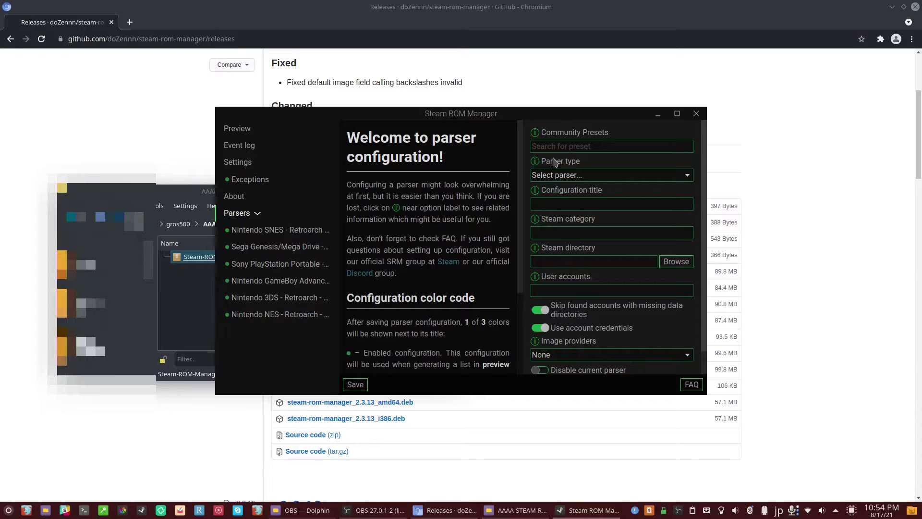
Apply the 'Nintendo 64 - Retroarch - Mupen64Plus Next' community preset to the new parser.
click(587, 147)
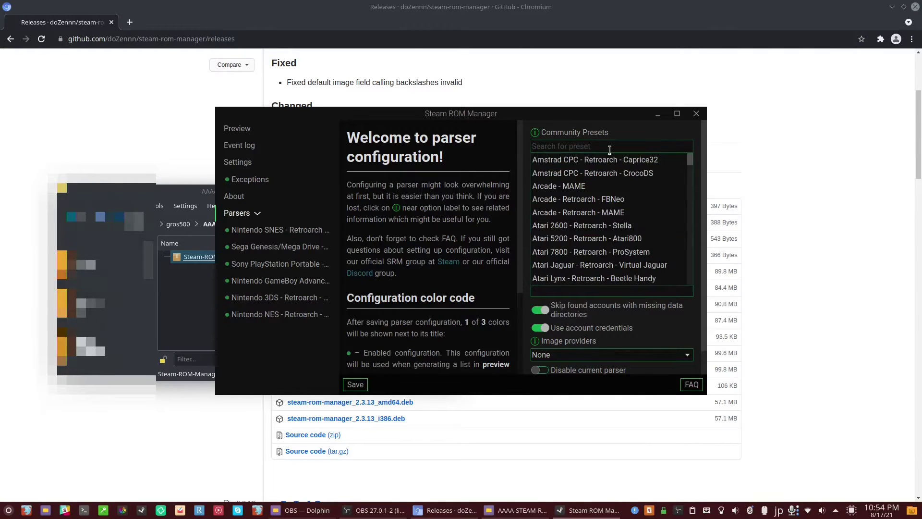
scroll(603, 201, down, 4)
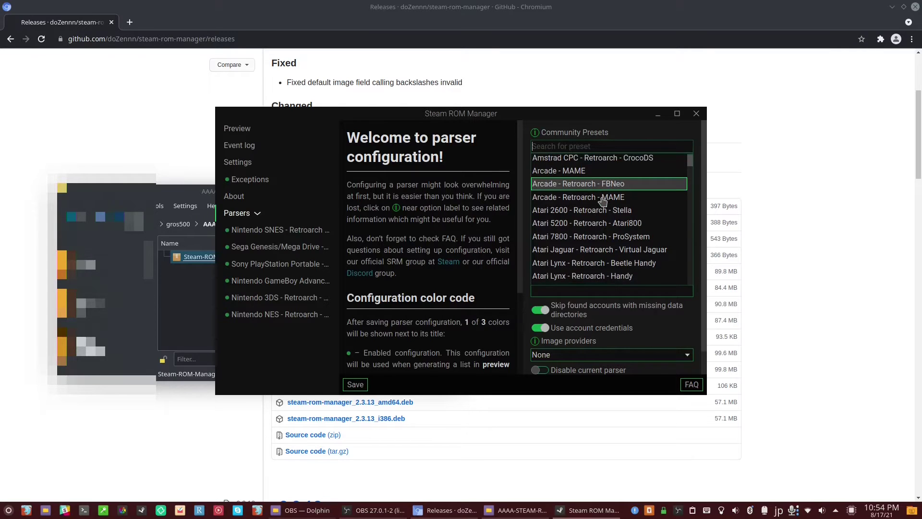
scroll(603, 201, down, 7)
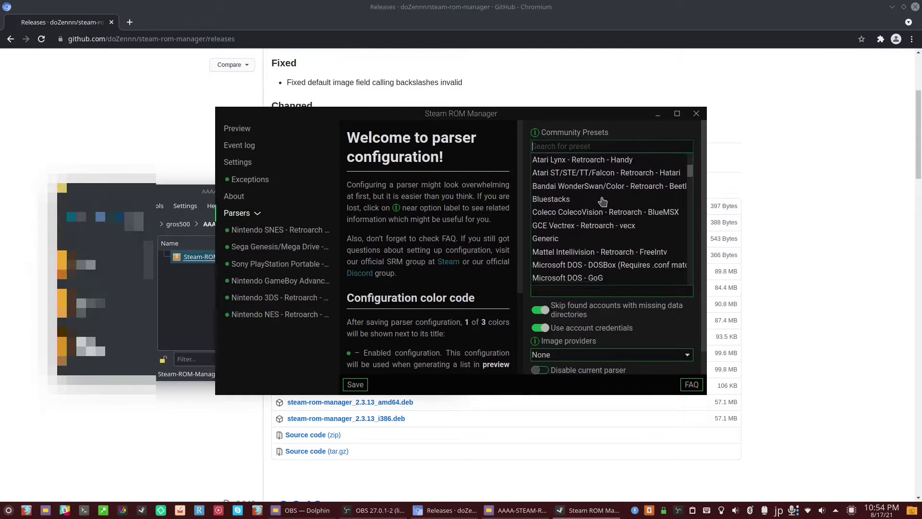
scroll(603, 201, down, 6)
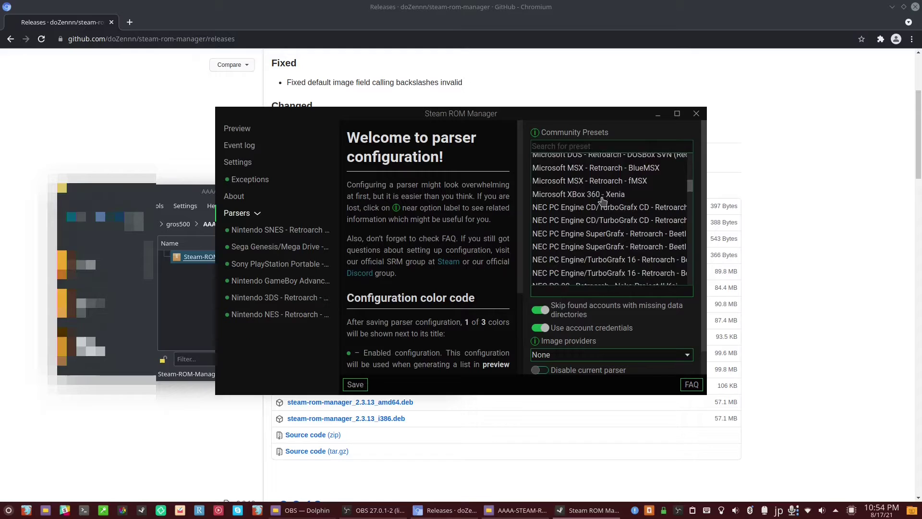
scroll(604, 200, down, 2)
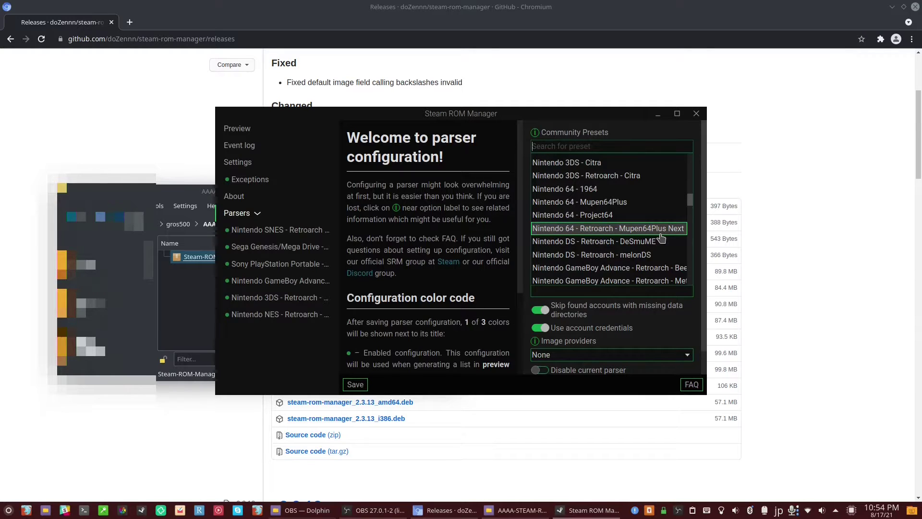
click(661, 232)
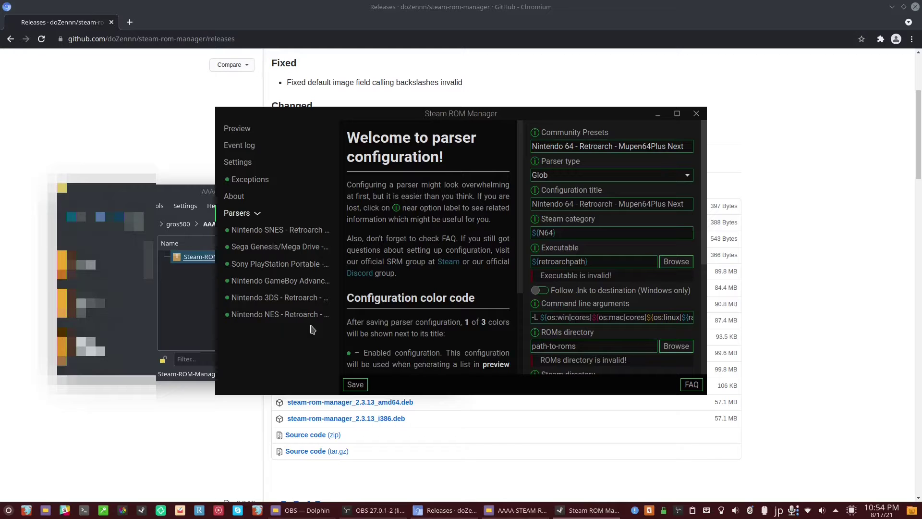
click(83, 511)
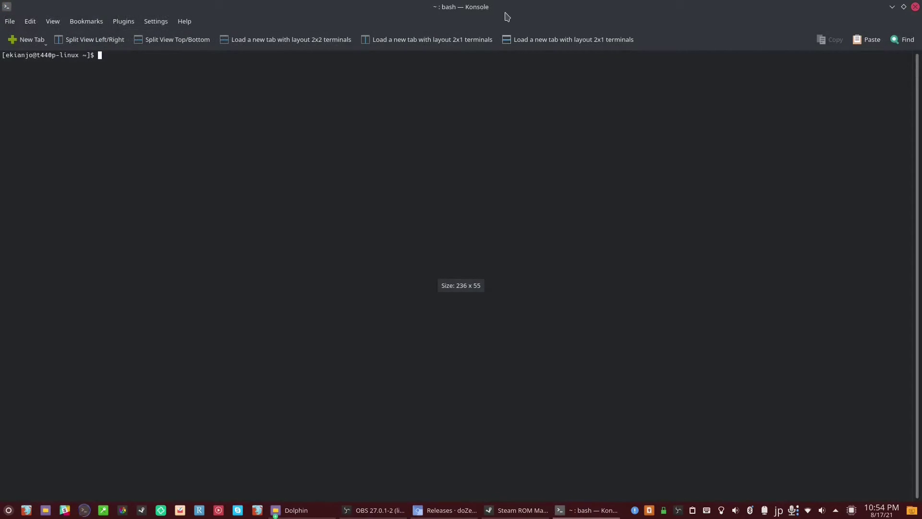
Search for libretro packages with yay --search libretro and review the results.
drag(506, 6, 540, 130)
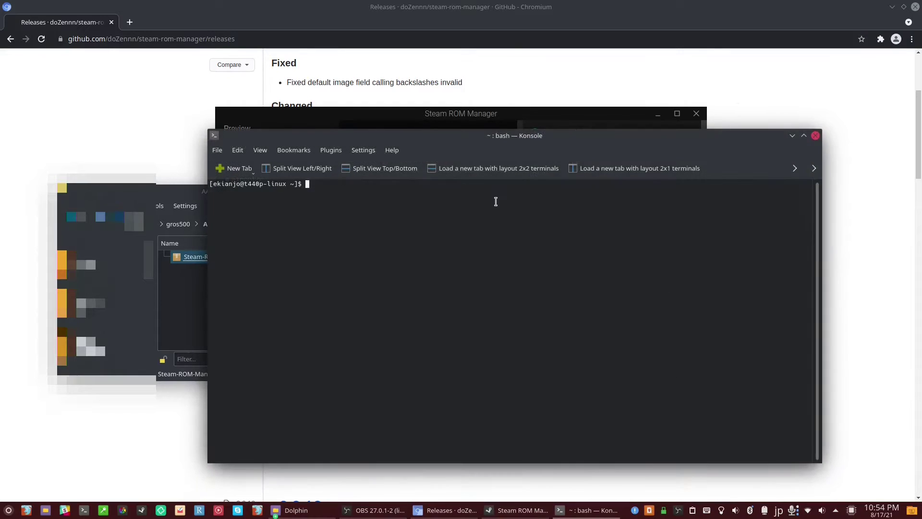
text(sud)
key(BackSpace)
key(BackSpace)
key(BackSpace)
text(yay --search libretro)
key(Return)
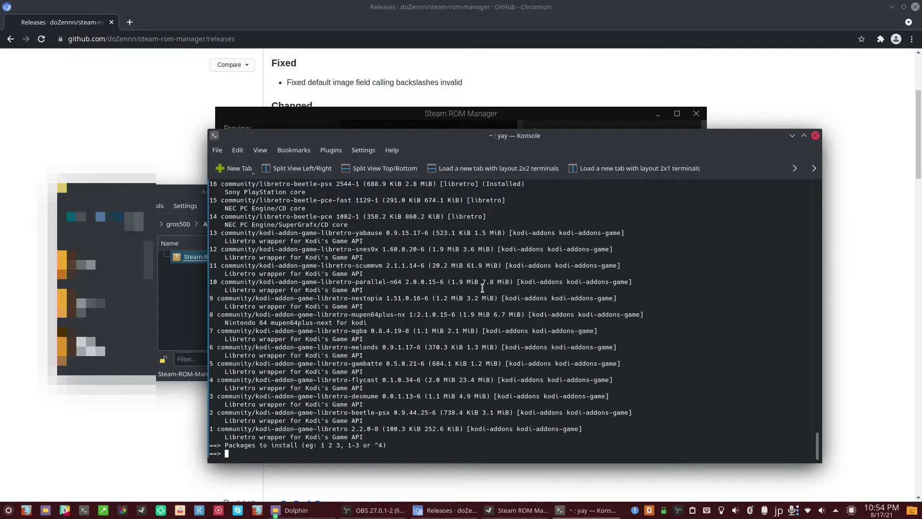
scroll(483, 288, up, 7)
scroll(483, 288, up, 1)
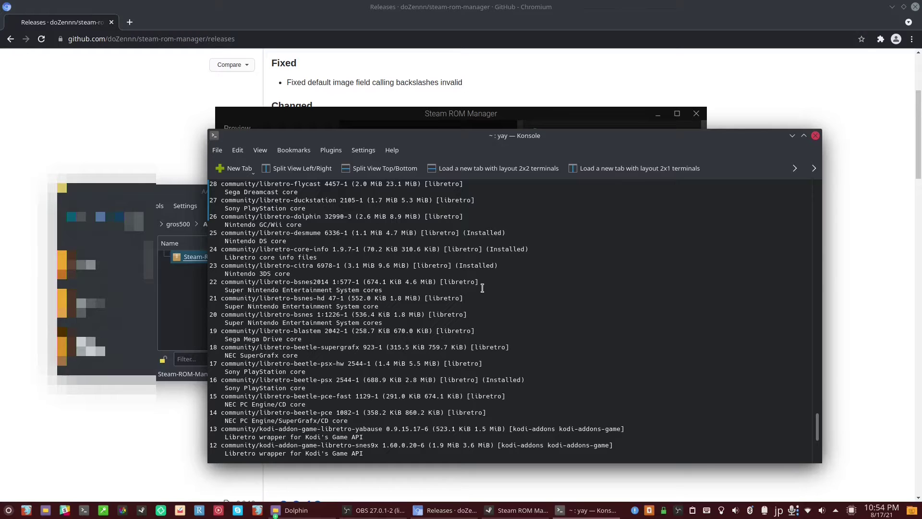
scroll(482, 289, up, 8)
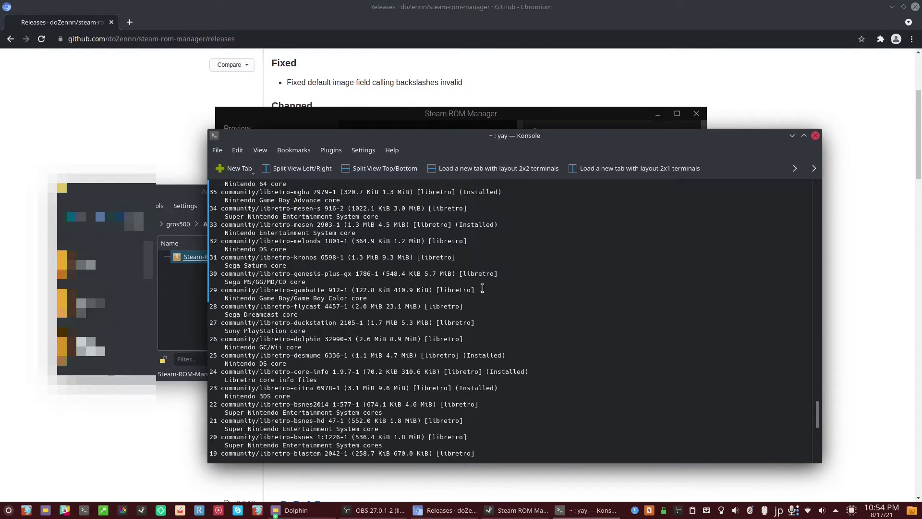
scroll(483, 288, down, 16)
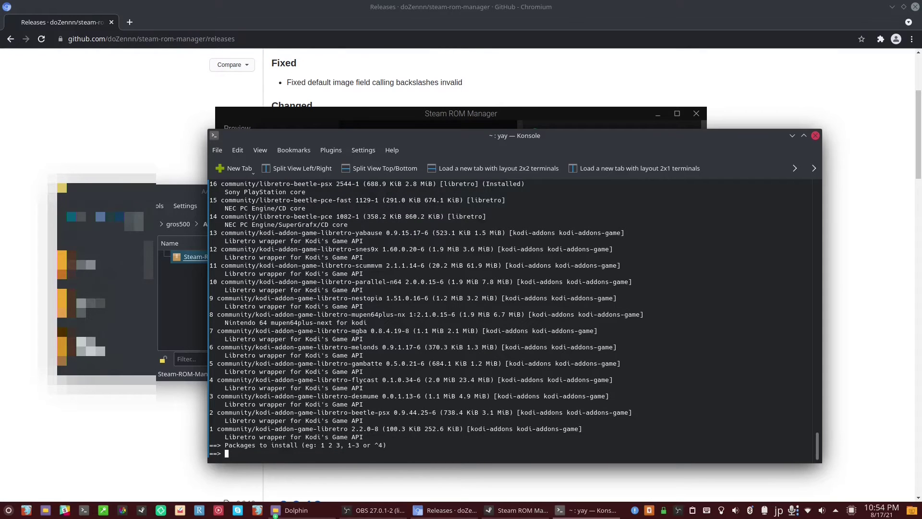
key(ctrl+c)
Search for nintendo64 packages with yay instead.
key(Up)
key(BackSpace)
key(BackSpace)
key(BackSpace)
key(BackSpace)
key(BackSpace)
key(BackSpace)
key(BackSpace)
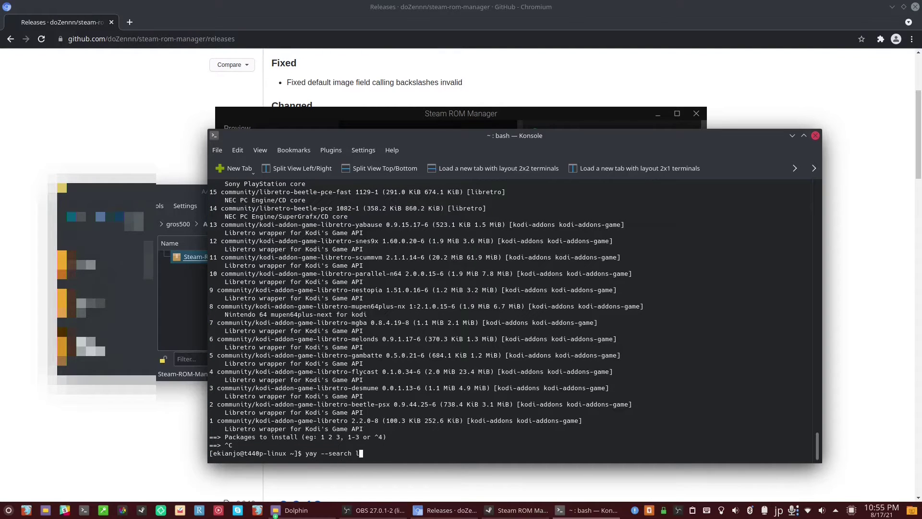
text(nintendo64)
key(Return)
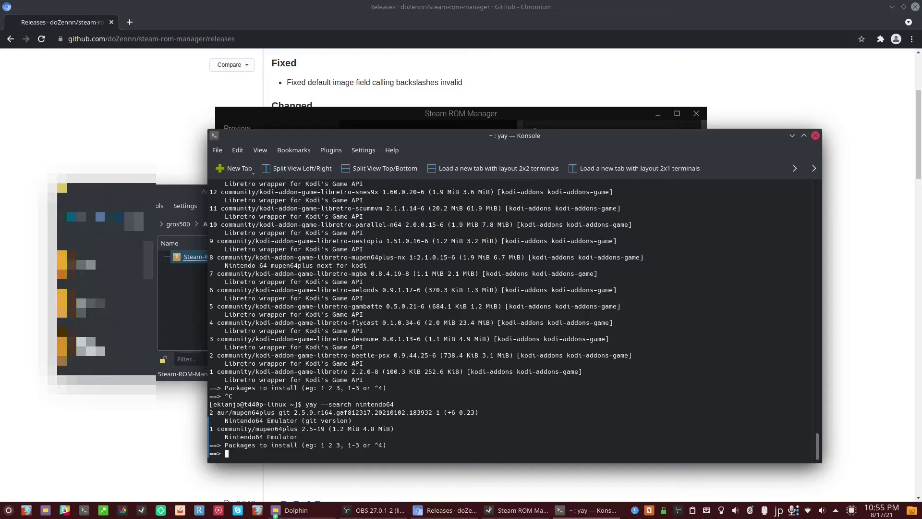
key(Up)
key(ctrl+c)
Search yay for mupen and choose libretro-mupen64plus-next (entry 2) to install.
key(Up)
key(BackSpace)
key(BackSpace)
key(BackSpace)
key(BackSpace)
key(BackSpace)
key(BackSpace)
key(BackSpace)
key(BackSpace)
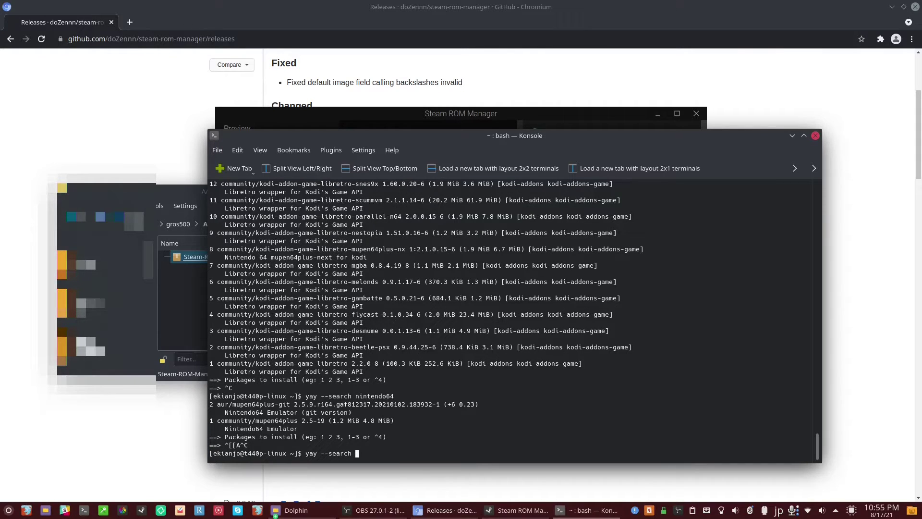
text(mupen)
key(Return)
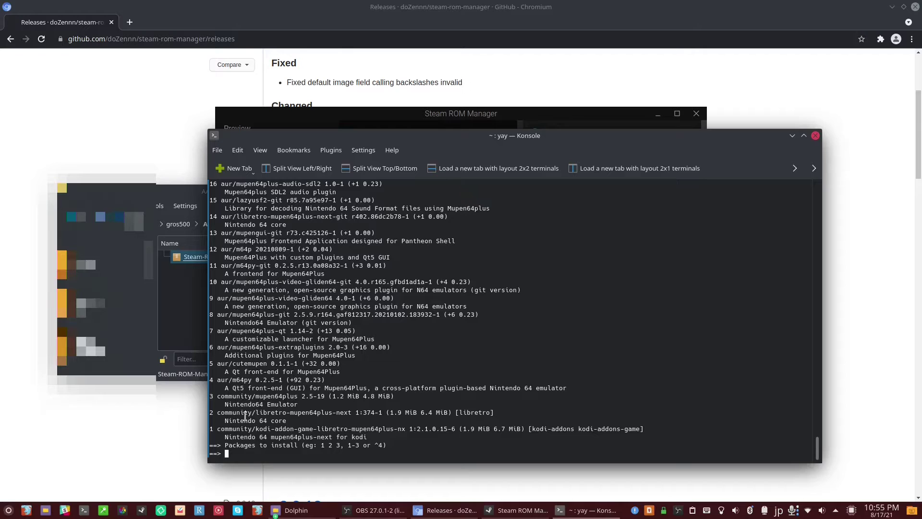
drag(219, 412, 301, 423)
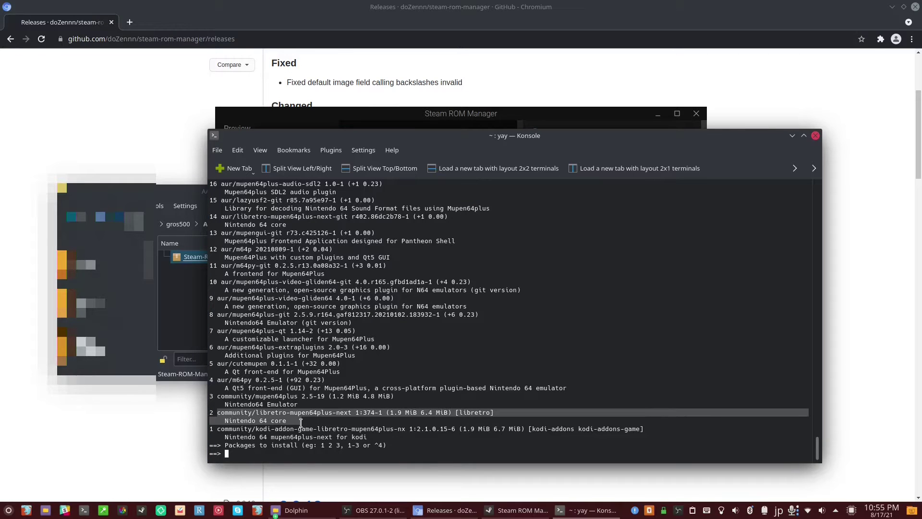
click(390, 443)
text(2)
key(Return)
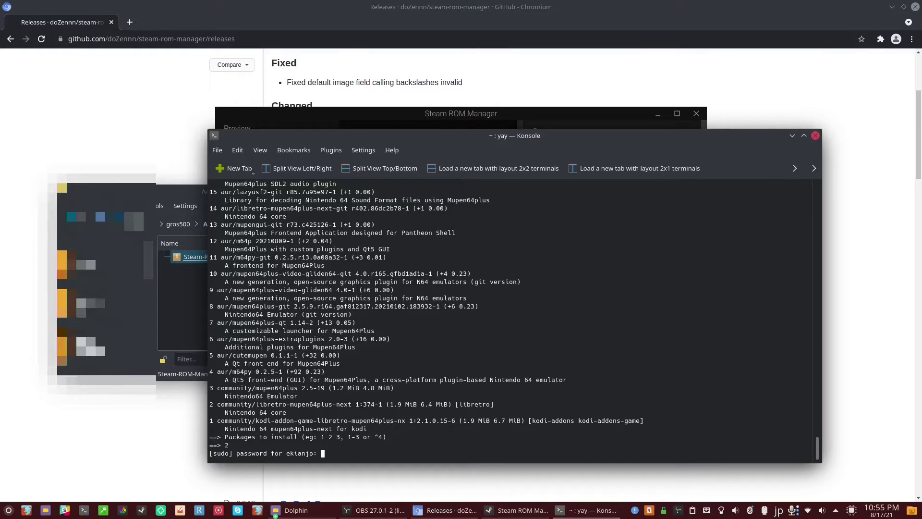
Finish installing libretro-mupen64plus-next and find retroarch's location with 'which retroarch'.
key(Return)
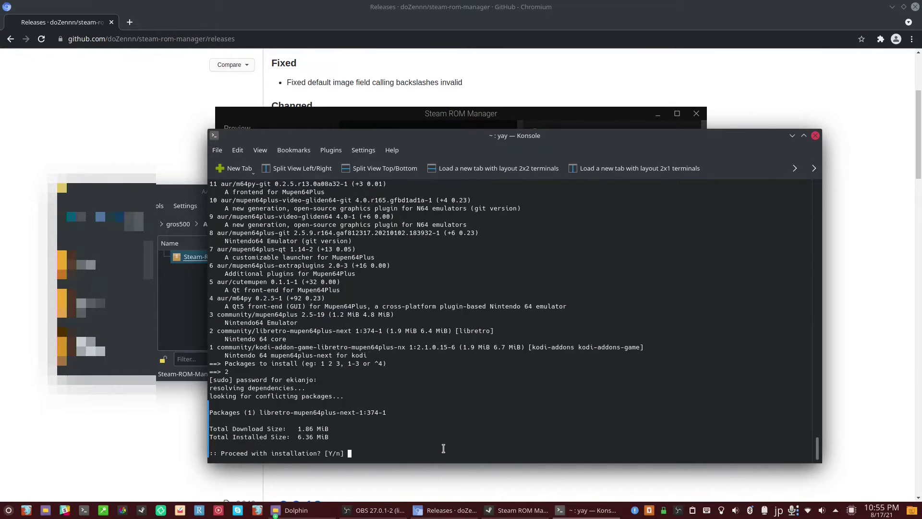
key(Return)
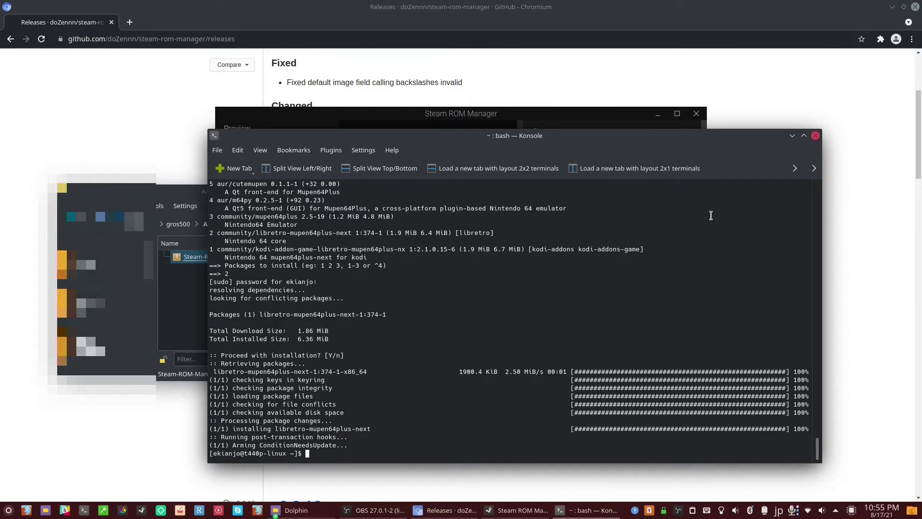
text(retroarch)
key(Home)
text(which)
key(Return)
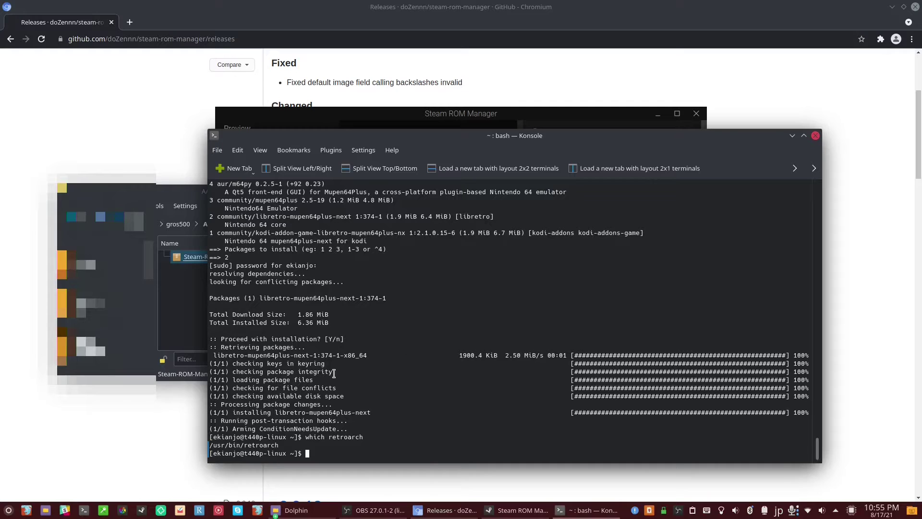
List /lib/libretro to confirm mupen64plus_next_libretro.so is installed.
text(cd /lib/lib)
key(Tab)
key(Tab)
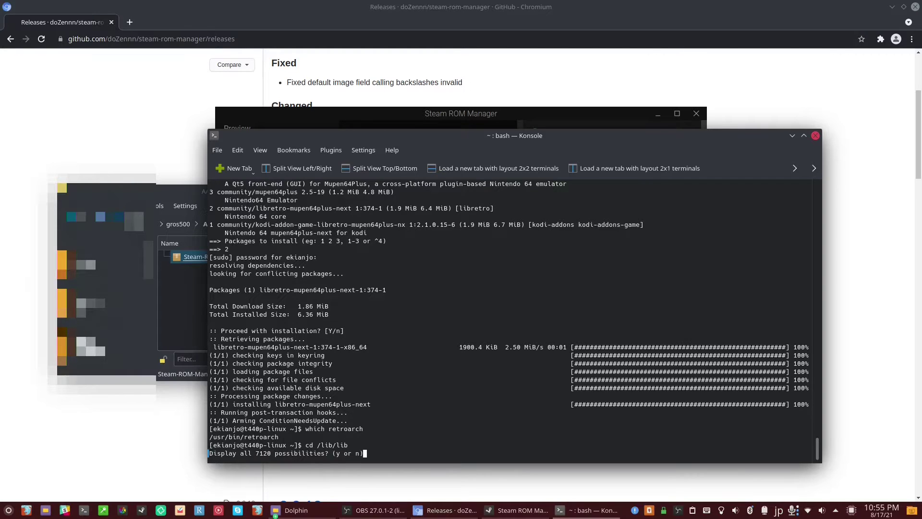
text(n)
text(re)
key(Tab)
key(Tab)
text(tro/)
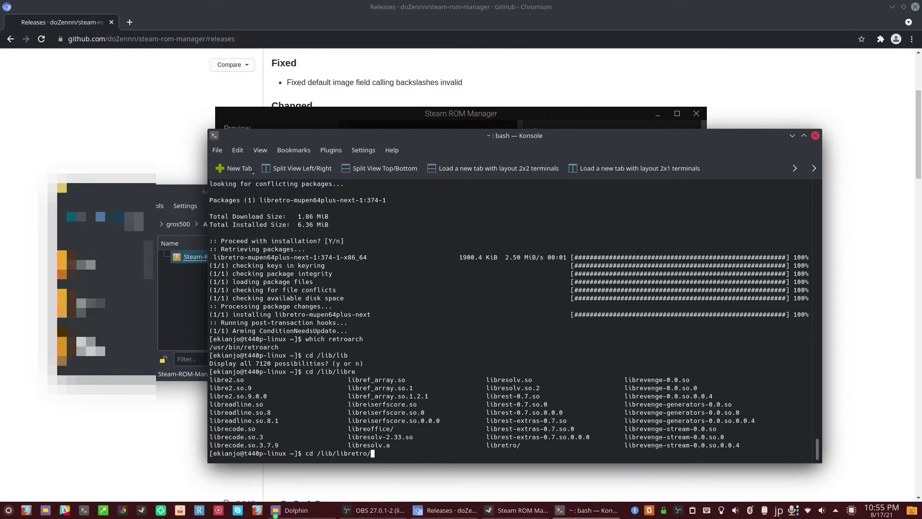
key(Return)
text(ls)
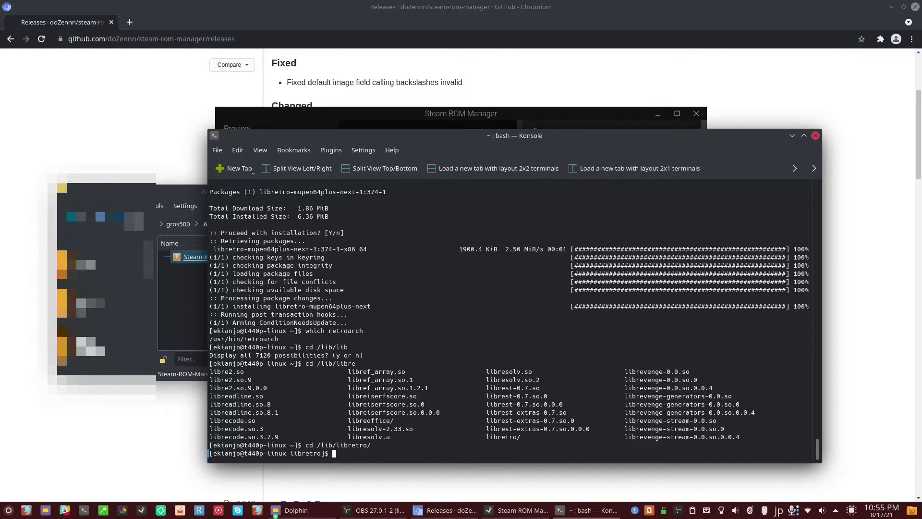
key(Return)
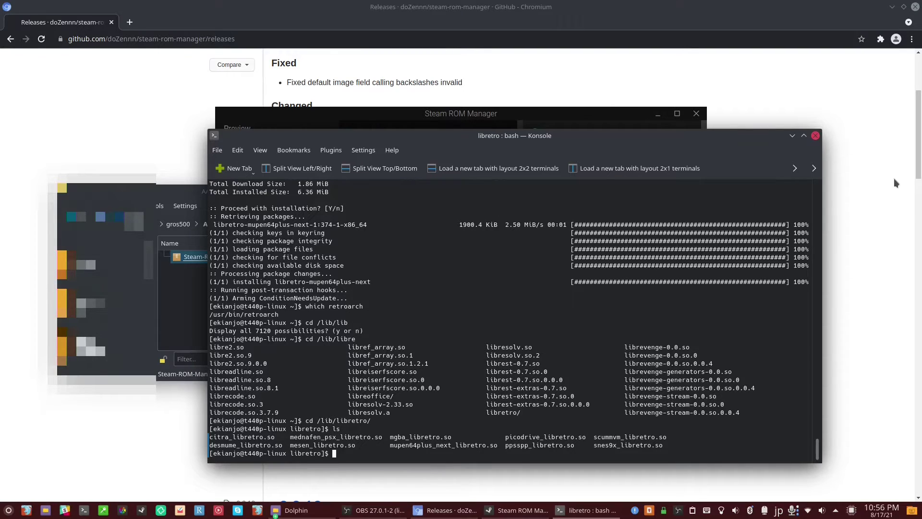
Set the parser's Executable to /usr/bin/retroarch.
click(793, 136)
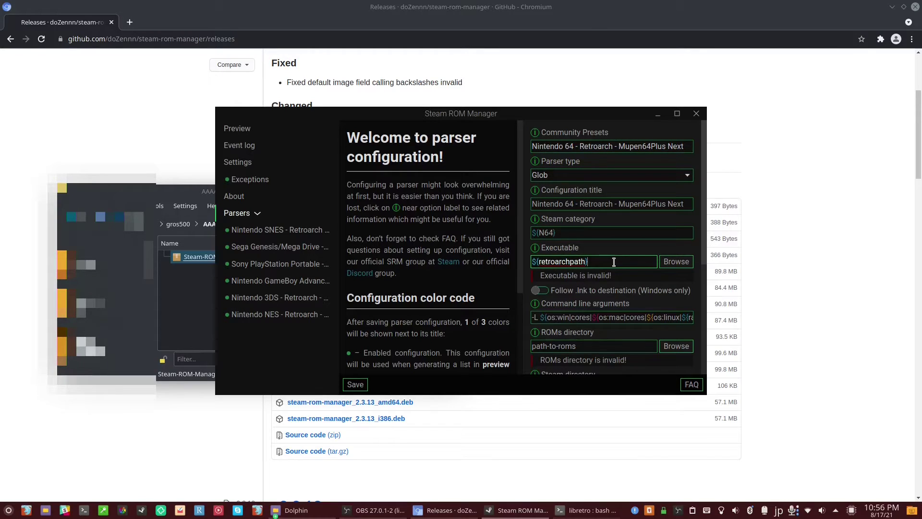
drag(606, 262, 513, 267)
key(BackSpace)
text(/usr/bi)
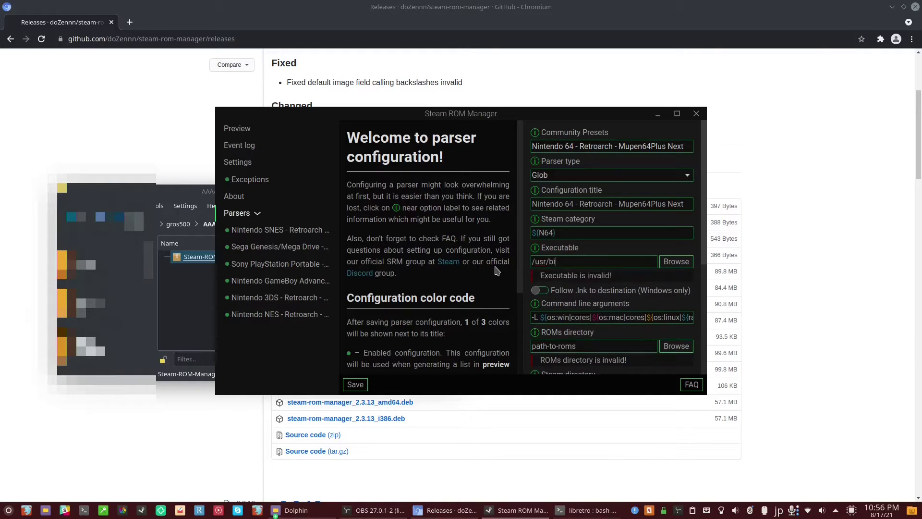
text(n/retroarch)
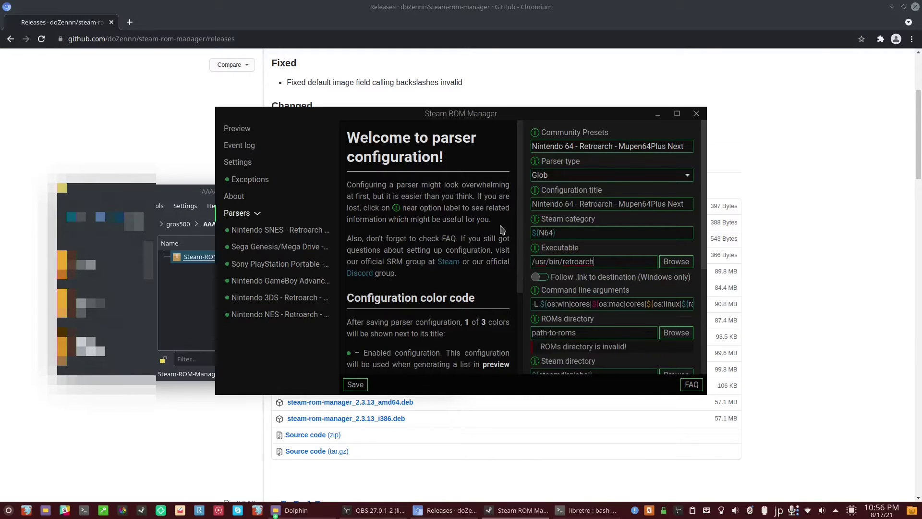
Change the command line arguments to load the core from /lib/libretro/mupen64plus_next_libretro.
click(624, 304)
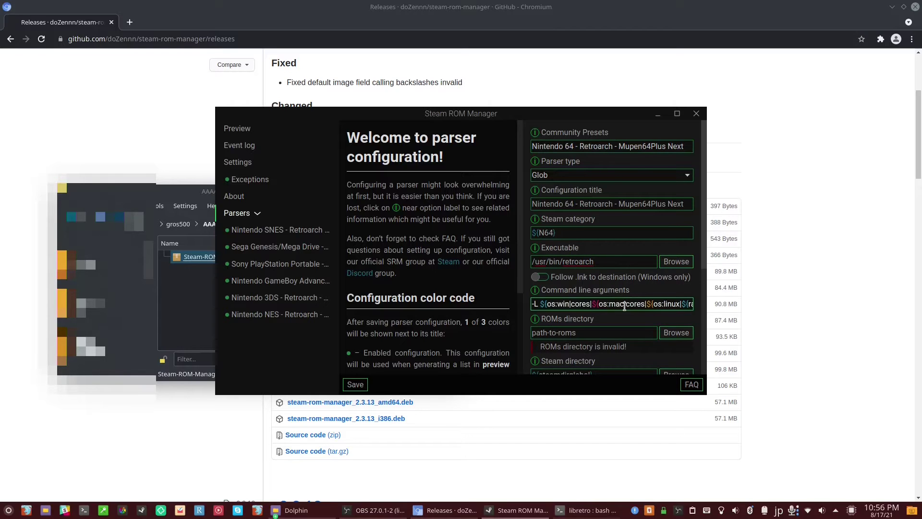
drag(542, 306, 672, 306)
key(BackSpace)
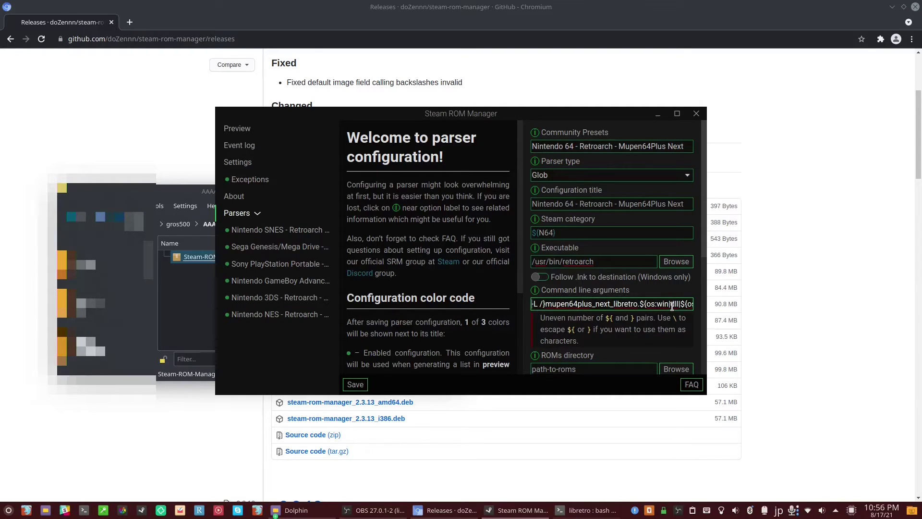
text(lib/)
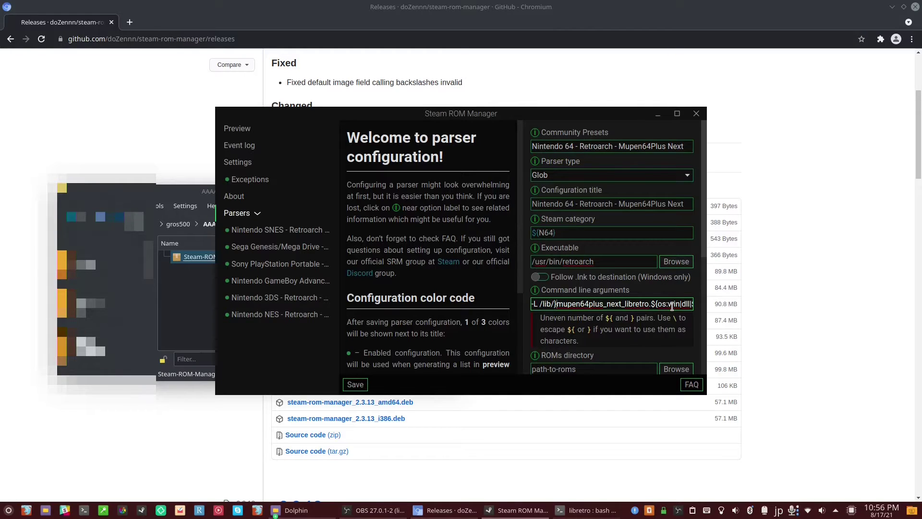
key(Delete)
text(libretro/)
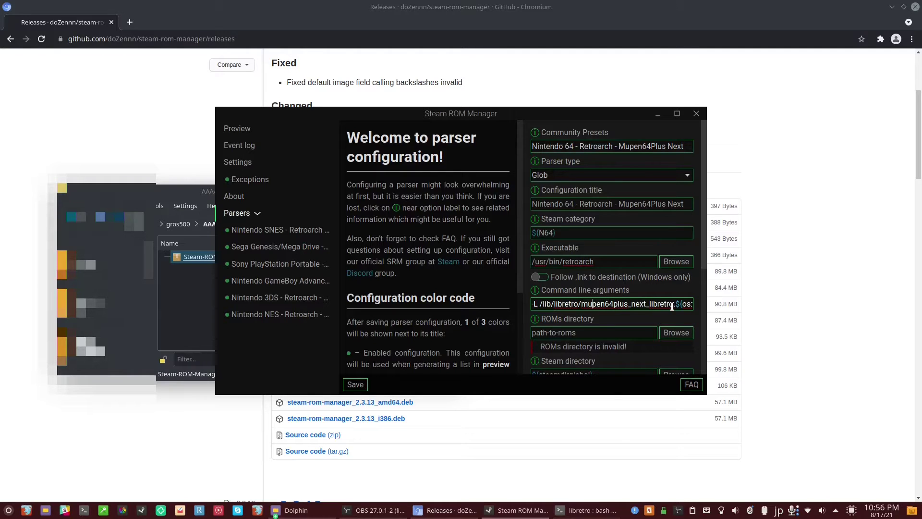
key(Right)
key(Right)
key(Right)
key(Right)
key(Right)
key(Right)
key(Right)
key(Right)
key(Right)
key(Right)
key(Right)
key(Right)
key(Right)
key(Right)
key(Right)
key(Right)
key(Right)
key(Right)
key(Right)
key(Right)
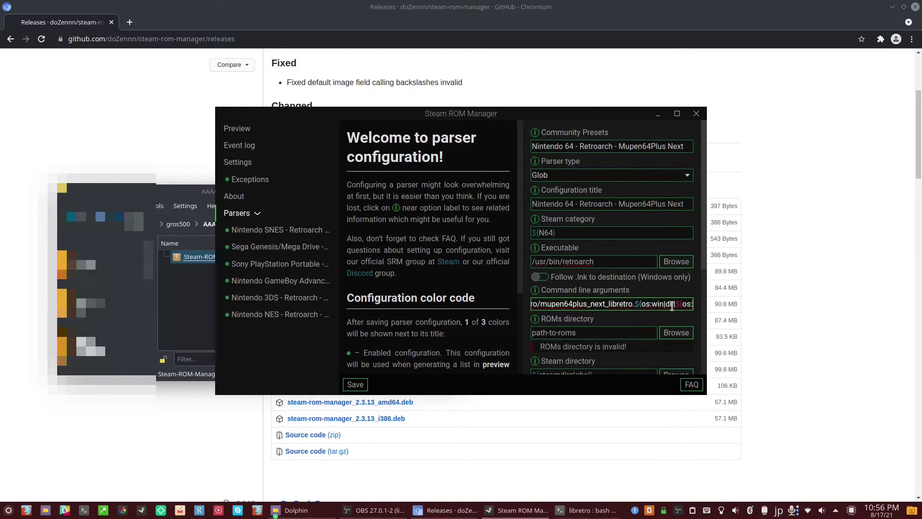
key(Right)
key(Right)
key(Right)
key(Right)
key(Right)
key(Right)
key(Right)
key(Right)
key(Right)
key(Right)
key(Right)
key(Right)
key(Right)
key(Right)
key(Right)
key(Right)
key(Right)
key(Right)
key(Right)
key(Right)
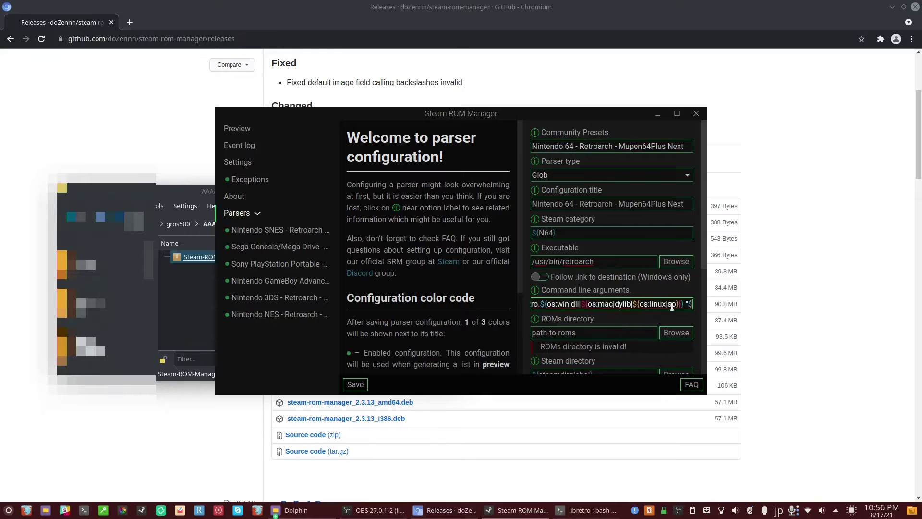
Set the ROMs directory to the Syncthing/Emulation/N64 folder.
click(618, 332)
click(676, 334)
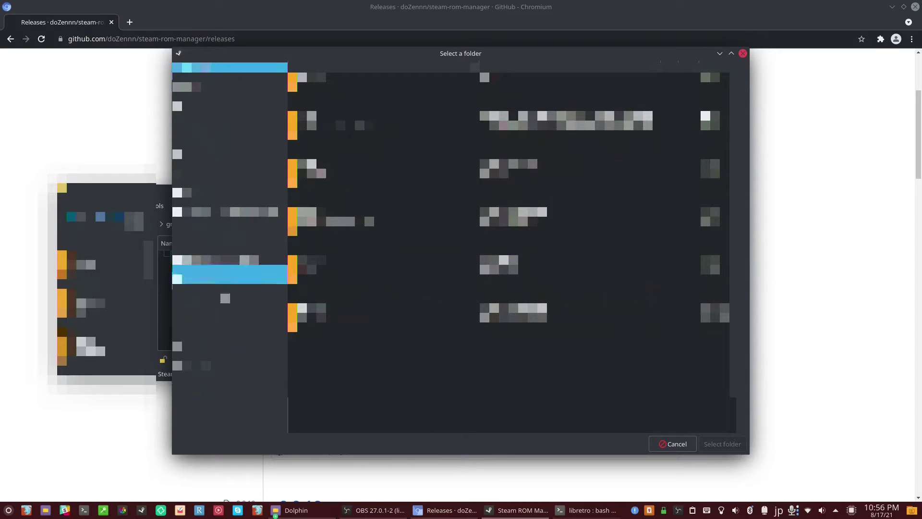
click(229, 312)
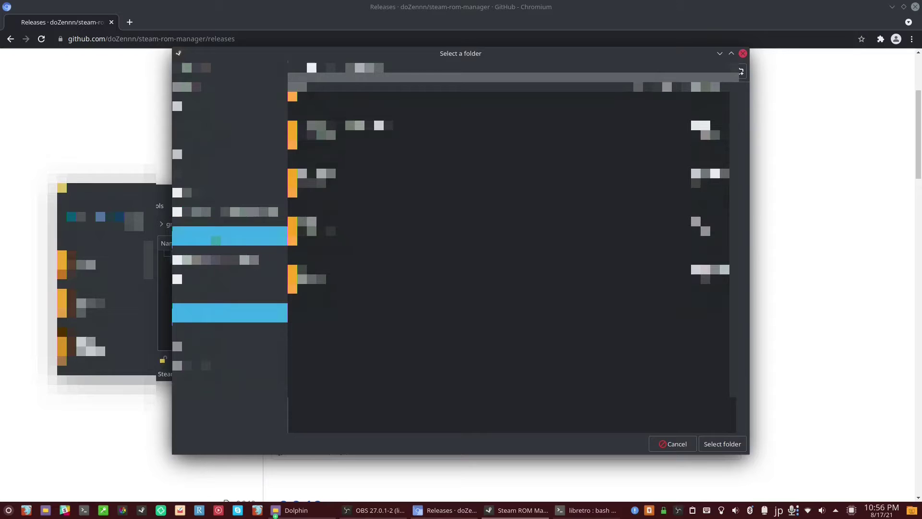
click(230, 351)
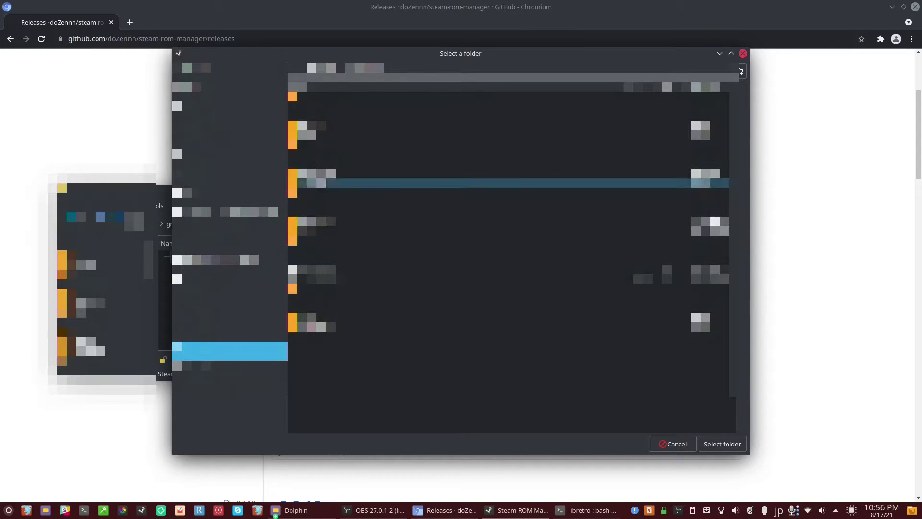
double_click(433, 182)
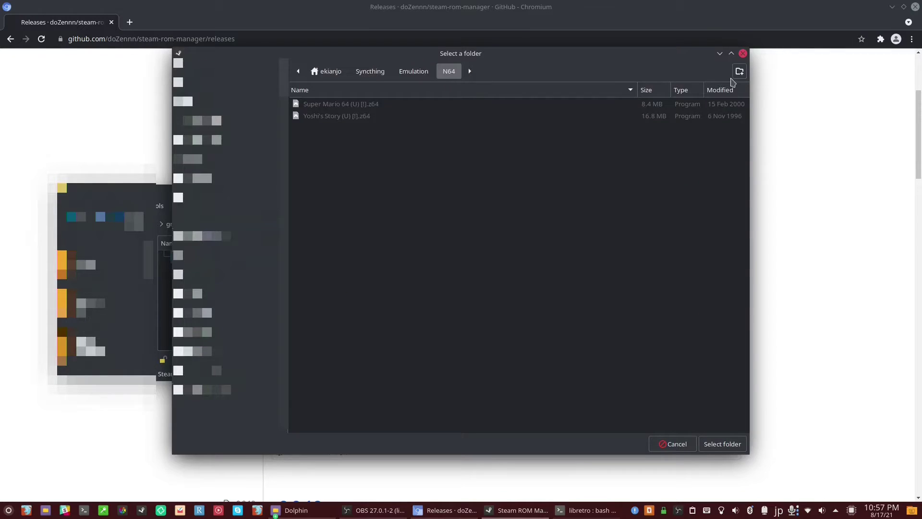
click(723, 444)
Set the Steam directory to ~/.steam/steam.
click(619, 363)
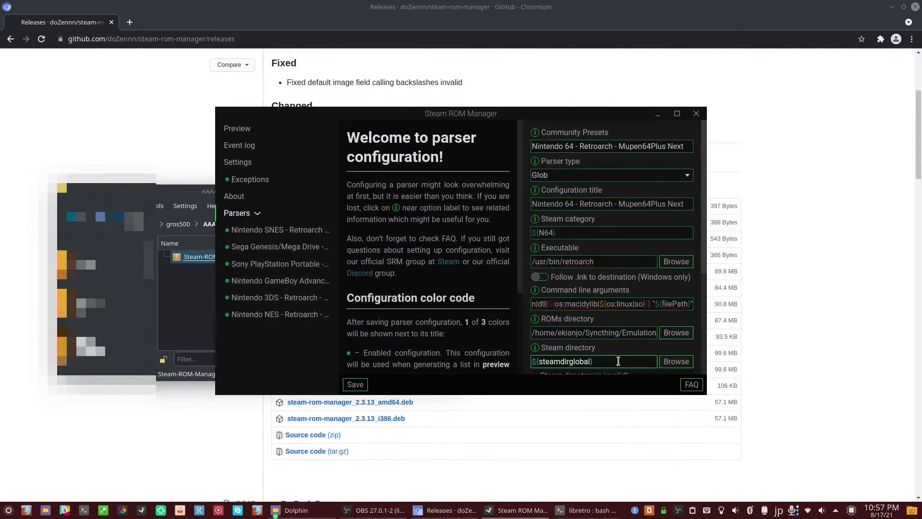
scroll(626, 358, down, 3)
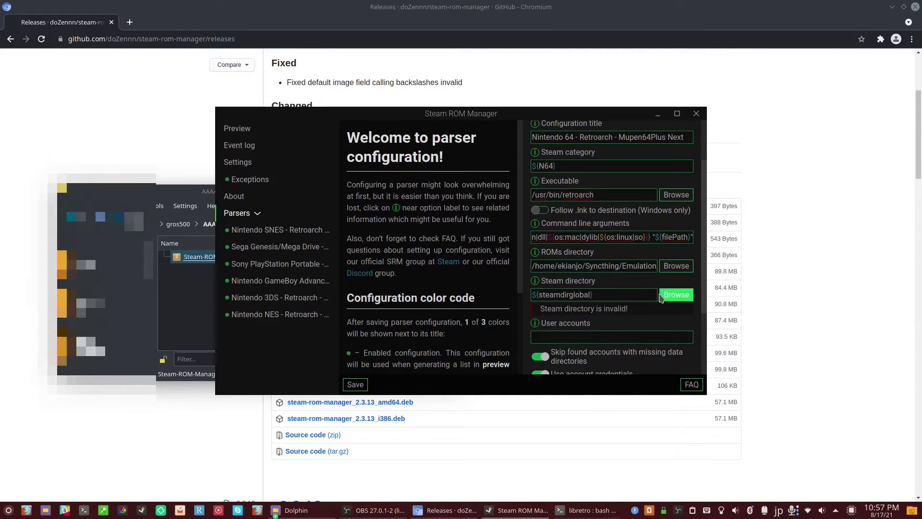
click(669, 296)
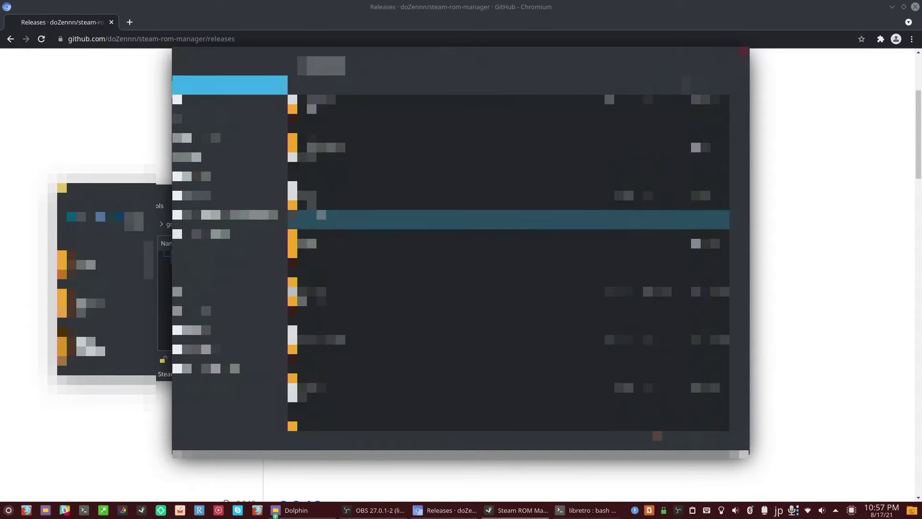
click(337, 315)
scroll(509, 288, down, 2)
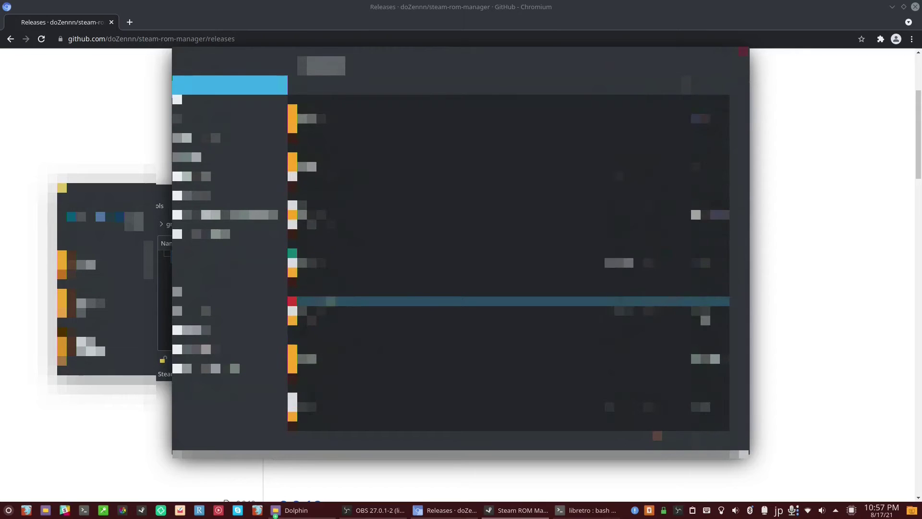
double_click(354, 287)
click(342, 190)
double_click(343, 192)
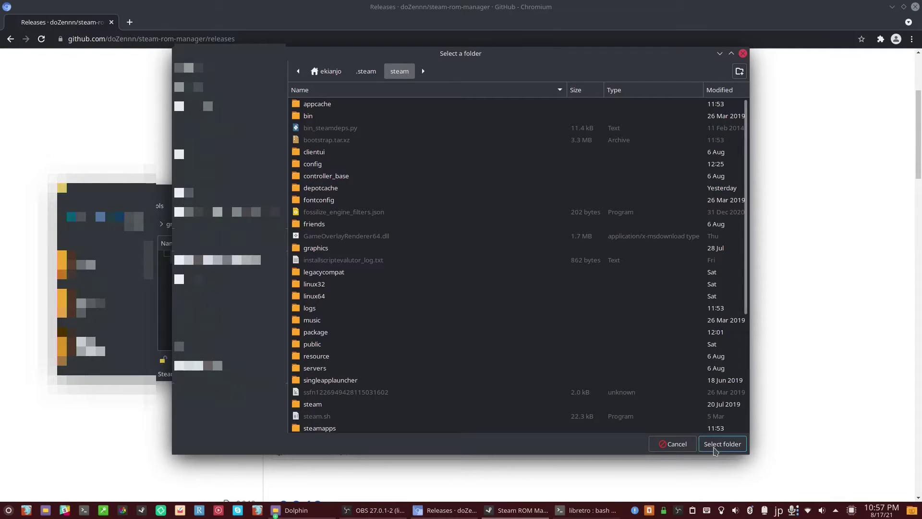
scroll(639, 327, down, 2)
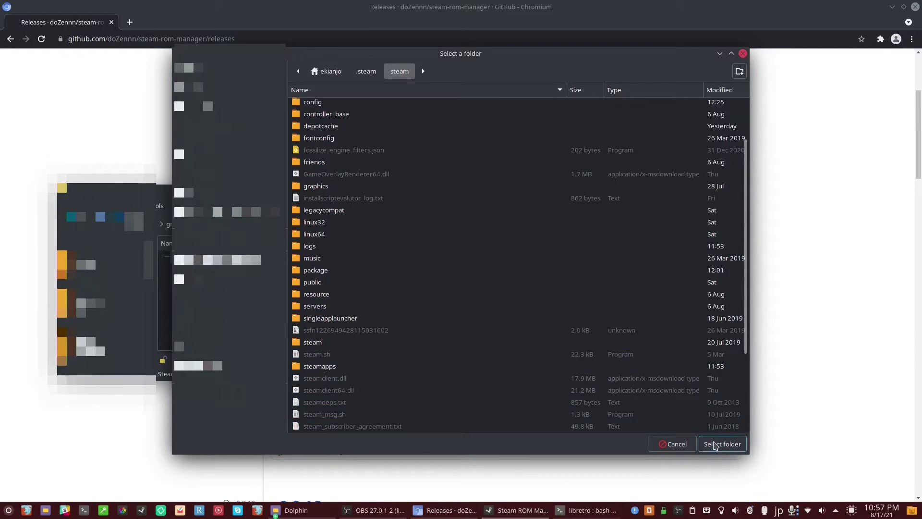
click(723, 444)
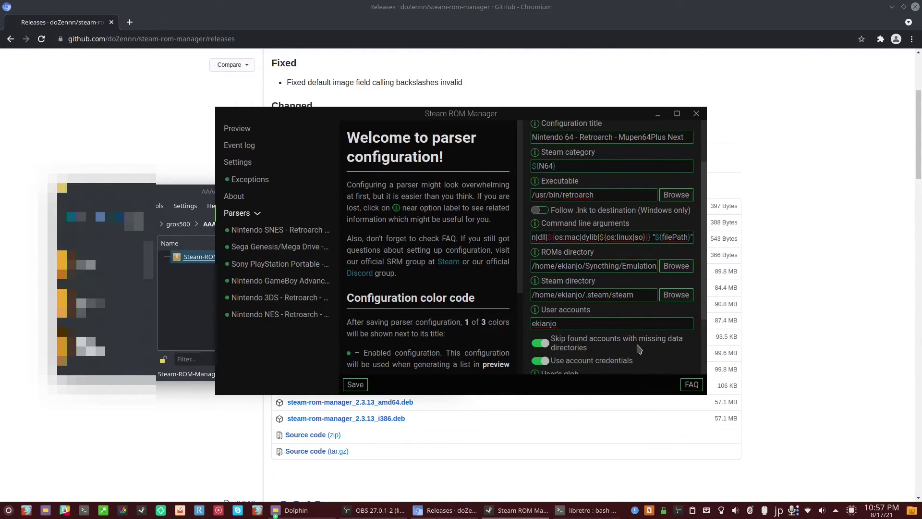
Save and test the N64 parser, which finds Super Mario 64 and Yoshi's Story, then show Preview.
scroll(639, 346, down, 4)
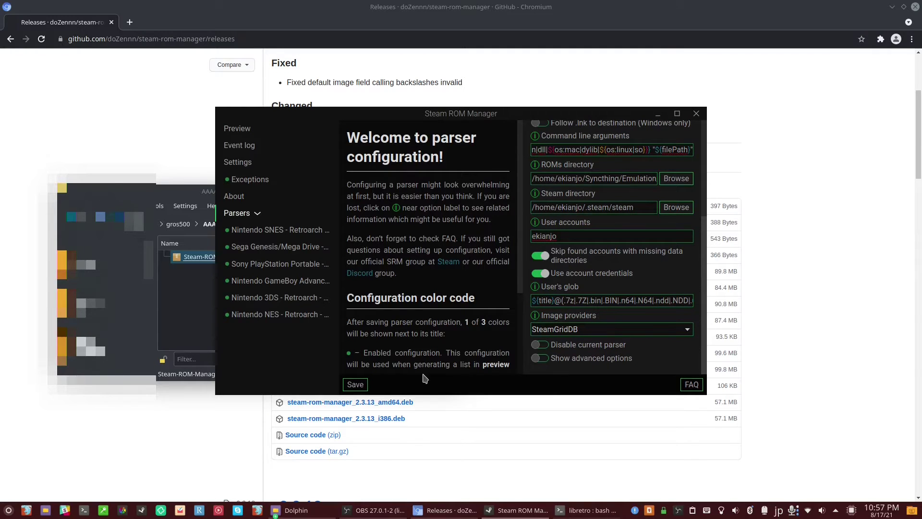
click(365, 385)
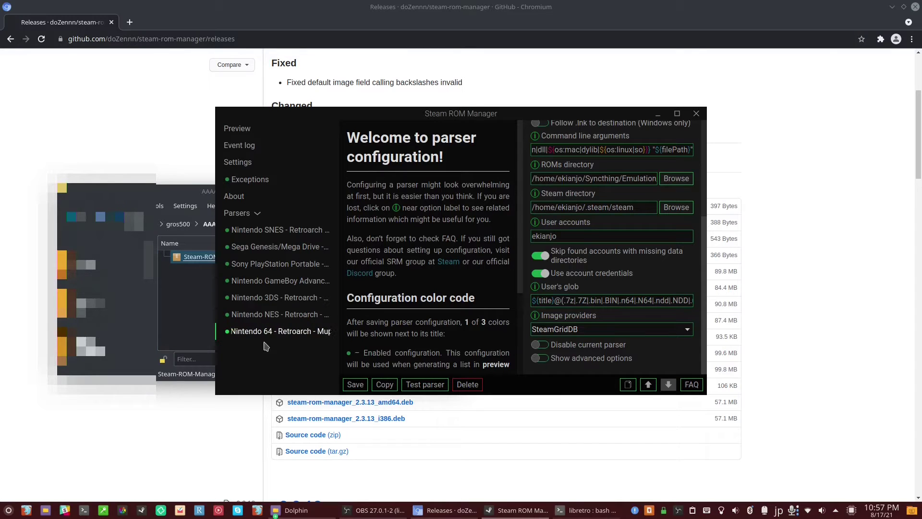
click(421, 386)
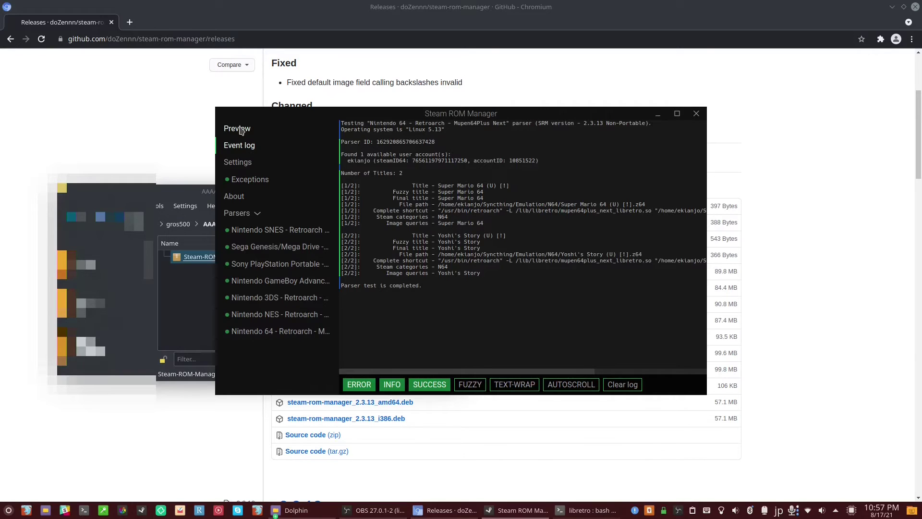
click(241, 130)
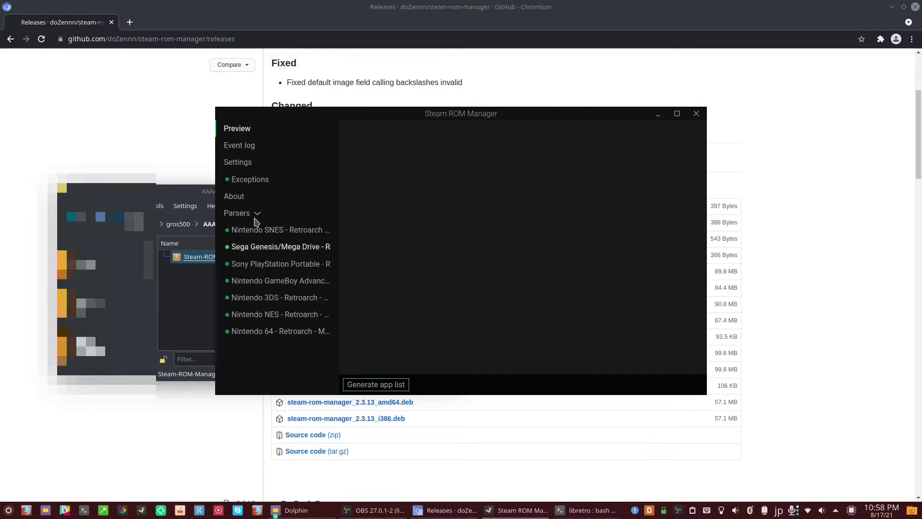
Generate the 32-title app list and filter the preview to the N64 category.
click(355, 387)
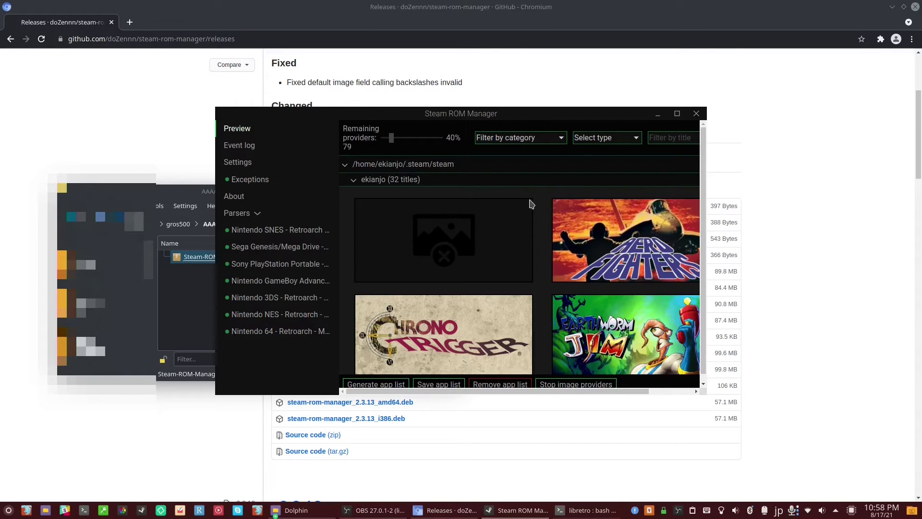
scroll(534, 218, down, 5)
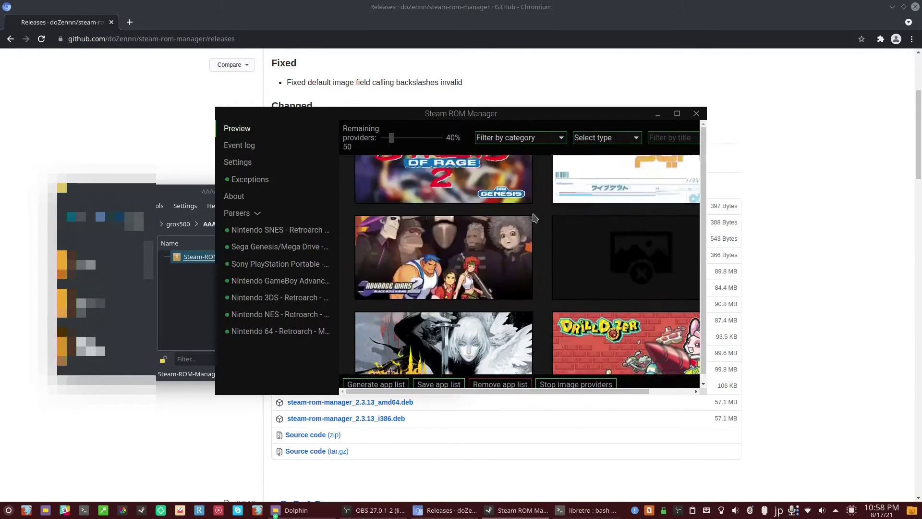
scroll(534, 214, down, 2)
scroll(534, 211, up, 2)
click(604, 138)
click(553, 138)
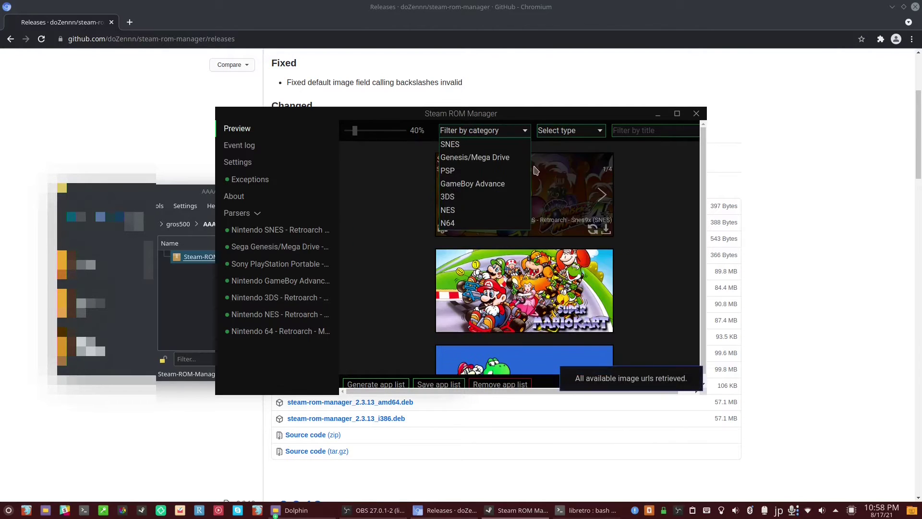
click(482, 223)
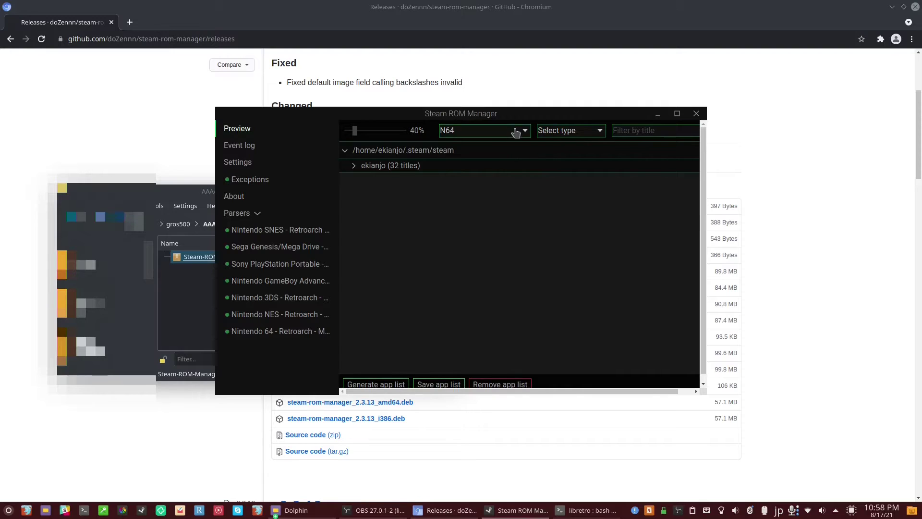
Pick new SteamGridDB artwork for Super Mario 64 and Yoshi's Story, then widen the window.
click(508, 166)
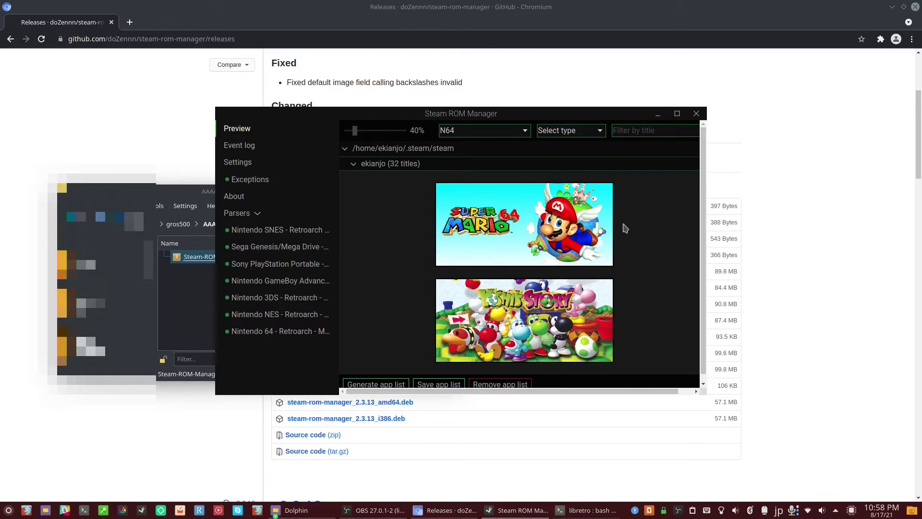
click(606, 228)
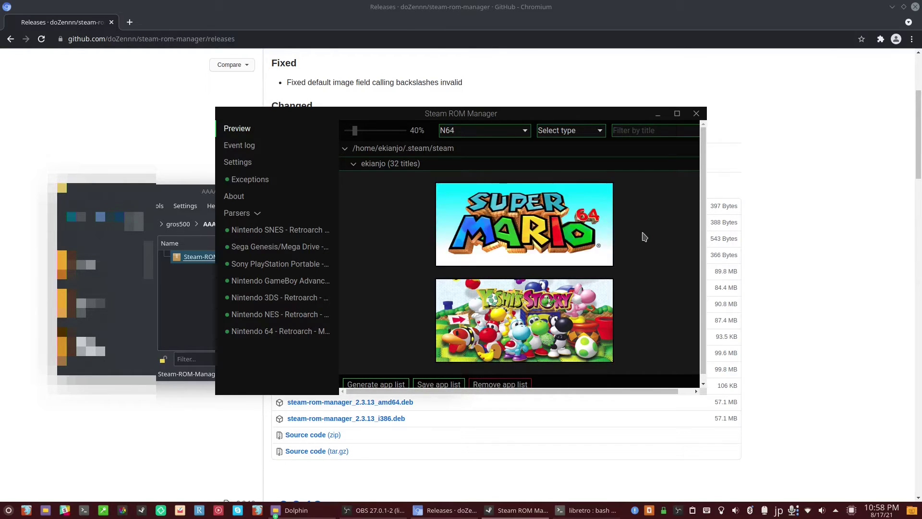
click(603, 319)
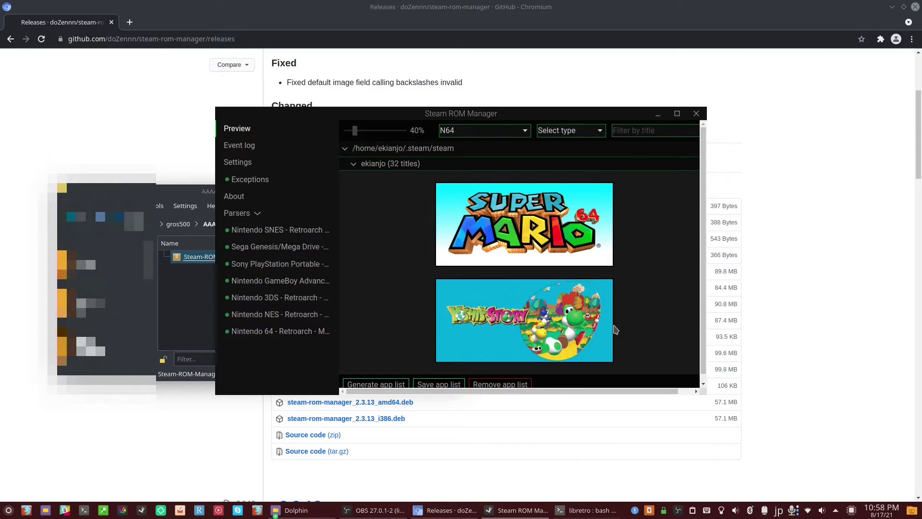
click(603, 320)
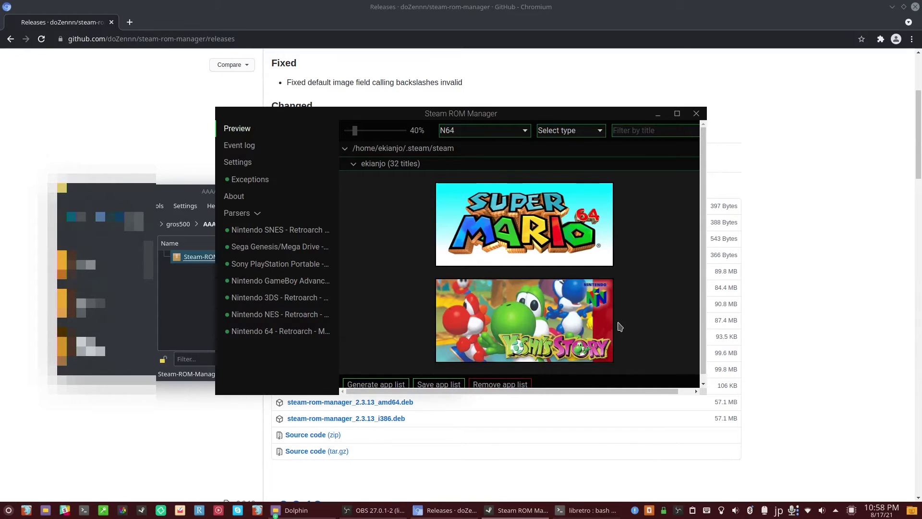
click(603, 320)
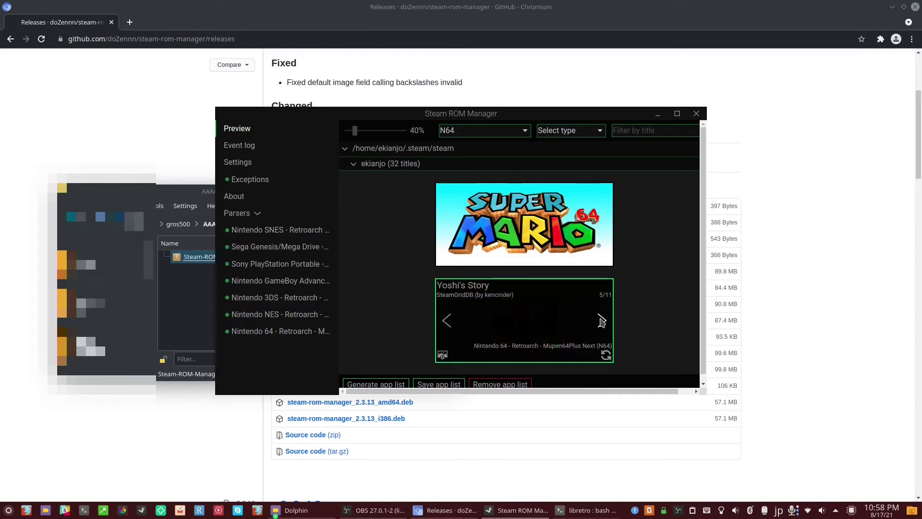
click(447, 323)
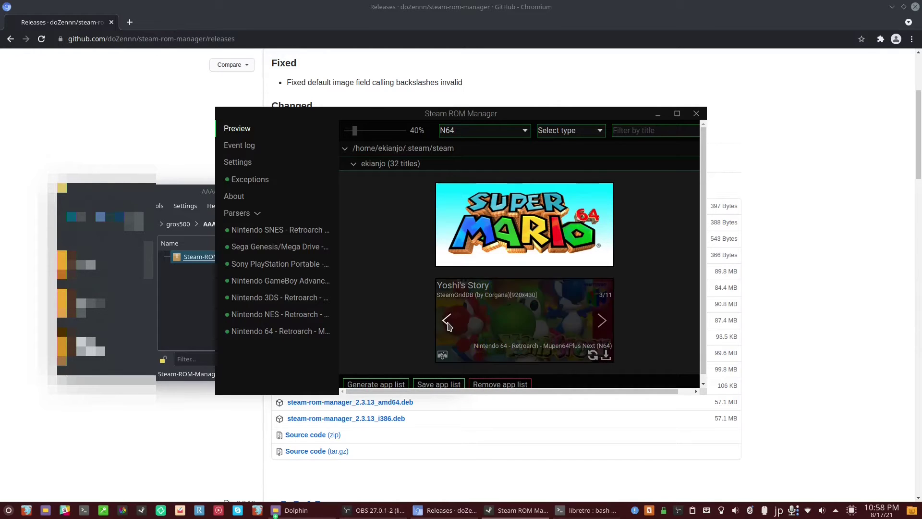
scroll(680, 305, down, 1)
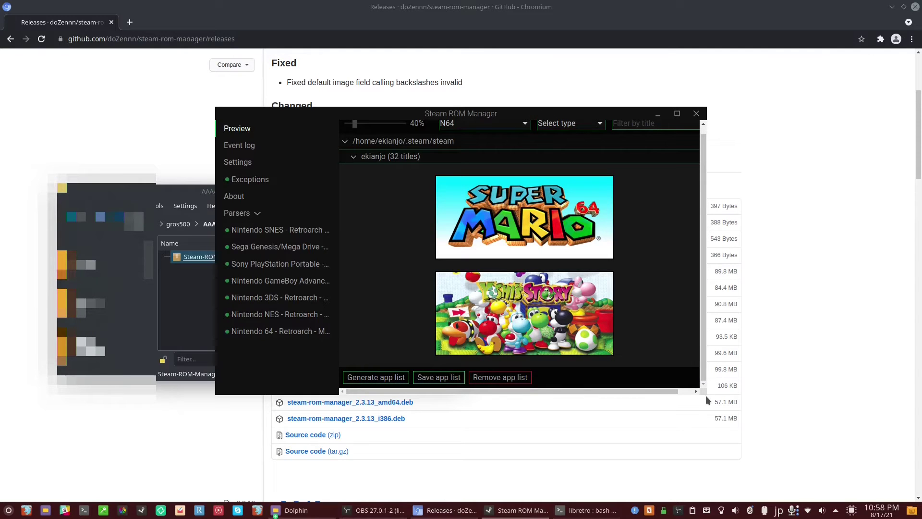
drag(705, 394, 763, 402)
Save the N64 app list into Steam, minimize Dolphin, and launch Steam from the taskbar.
click(438, 386)
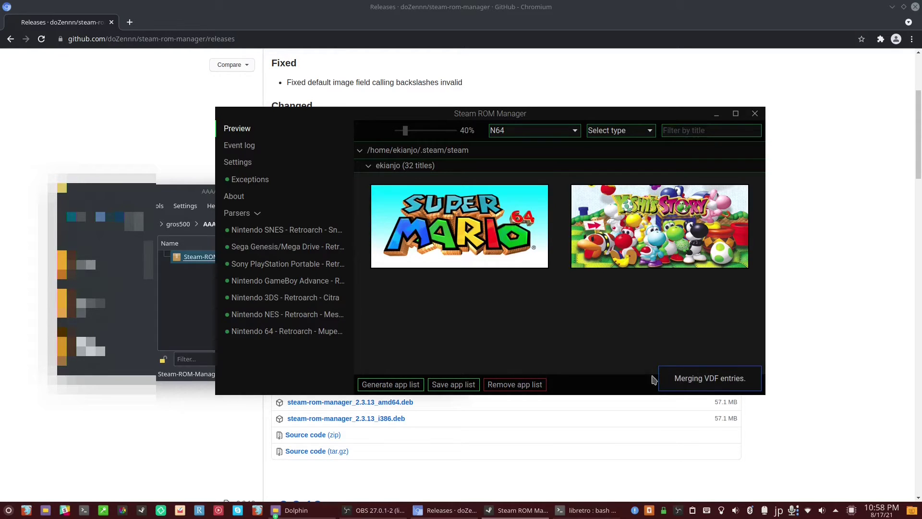
click(715, 383)
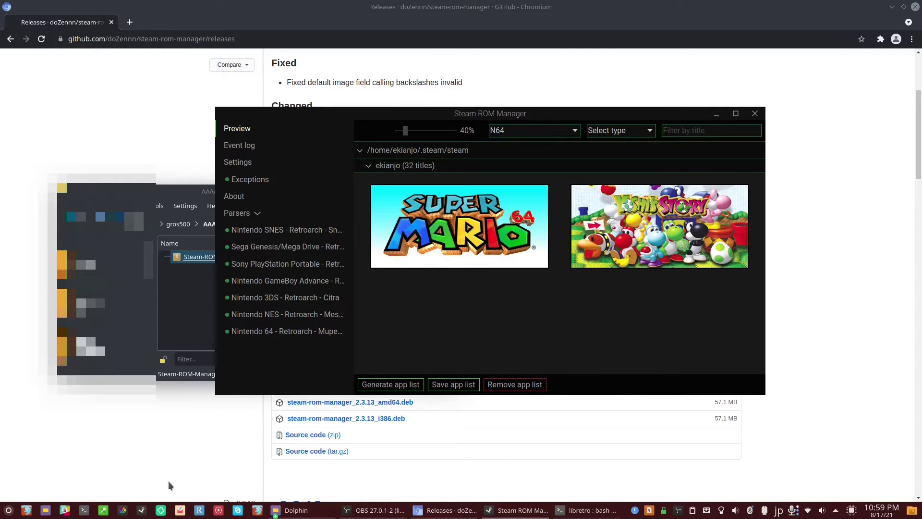
click(212, 193)
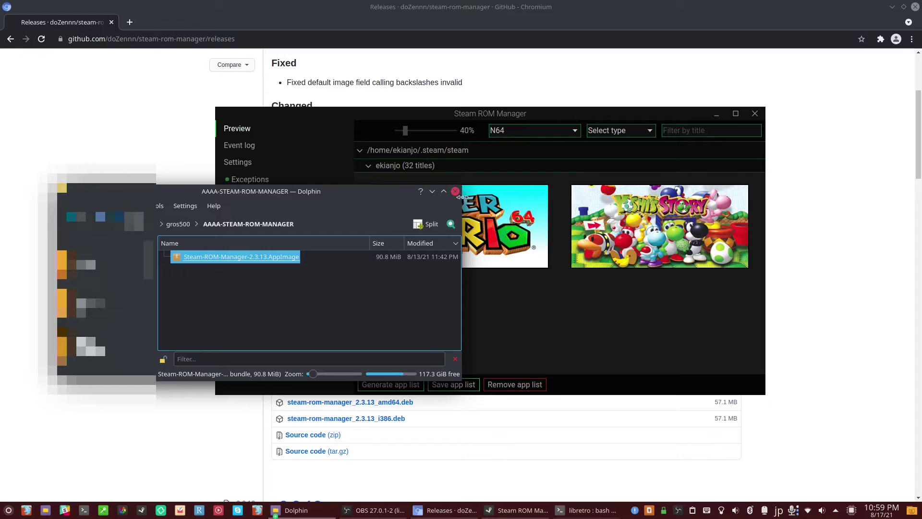
click(433, 191)
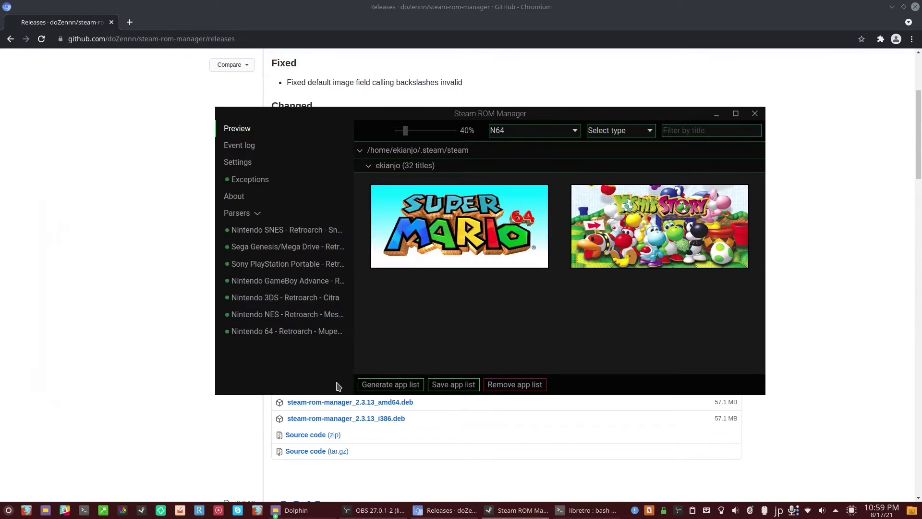
click(143, 515)
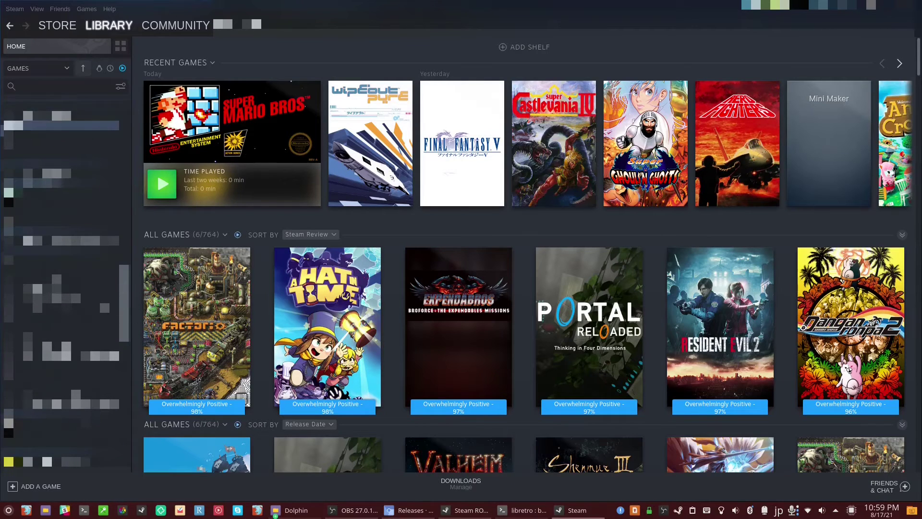
Check the Super Mario 64 and Yoshi's Story library pages, then play Super Mario 64.
click(60, 145)
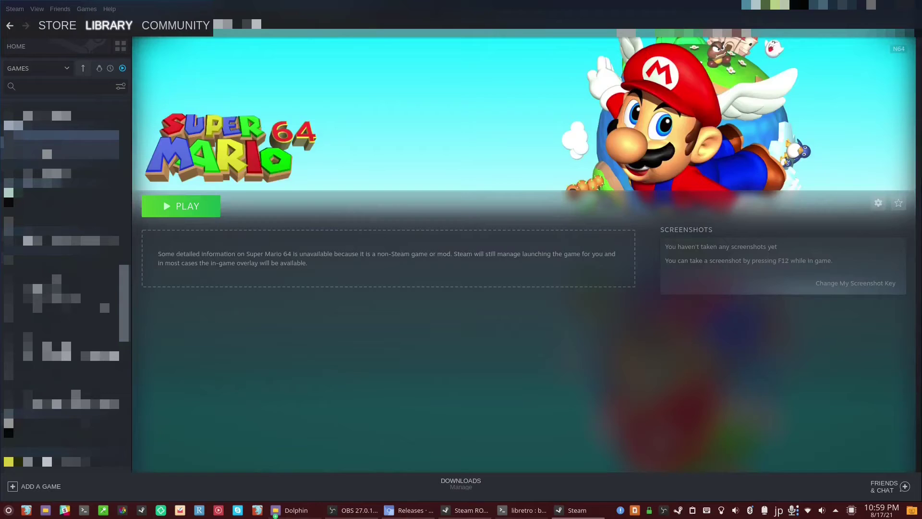
click(60, 148)
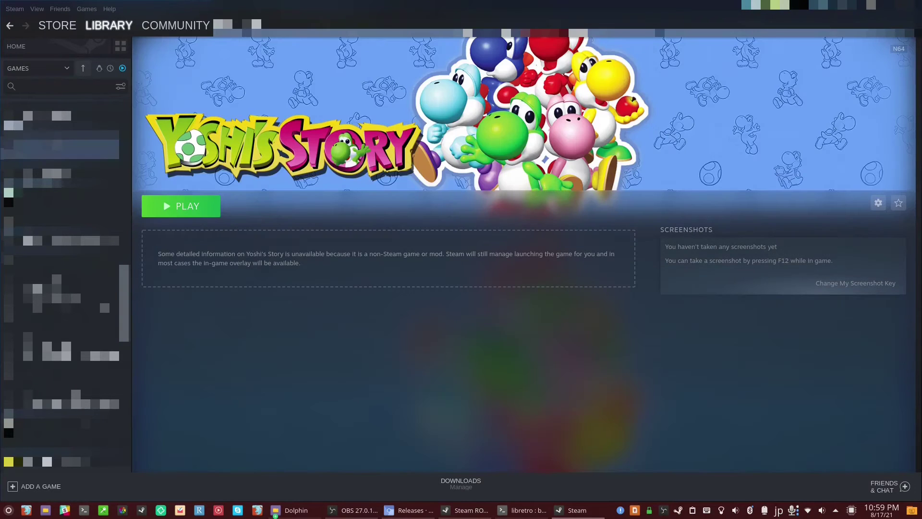
click(60, 134)
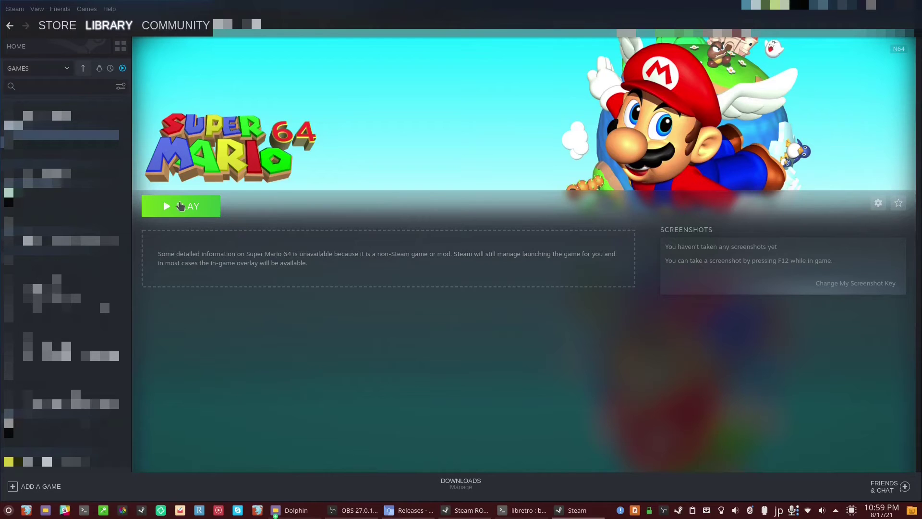
click(201, 215)
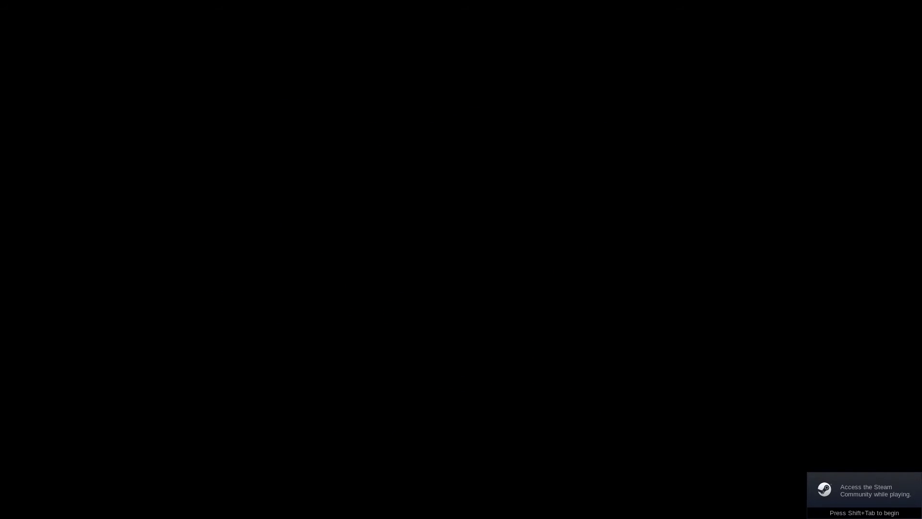
Get past the title screen and start a new game in save file Mario A.
key(Return)
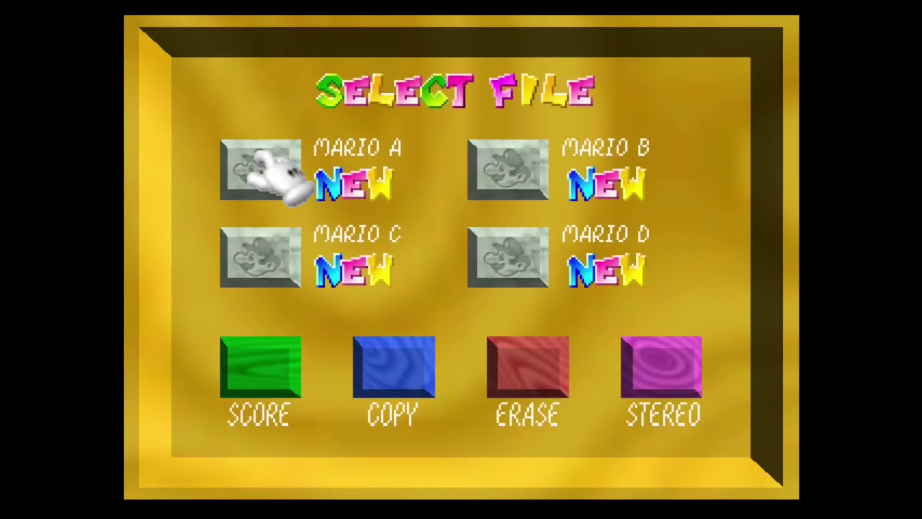
key(Return)
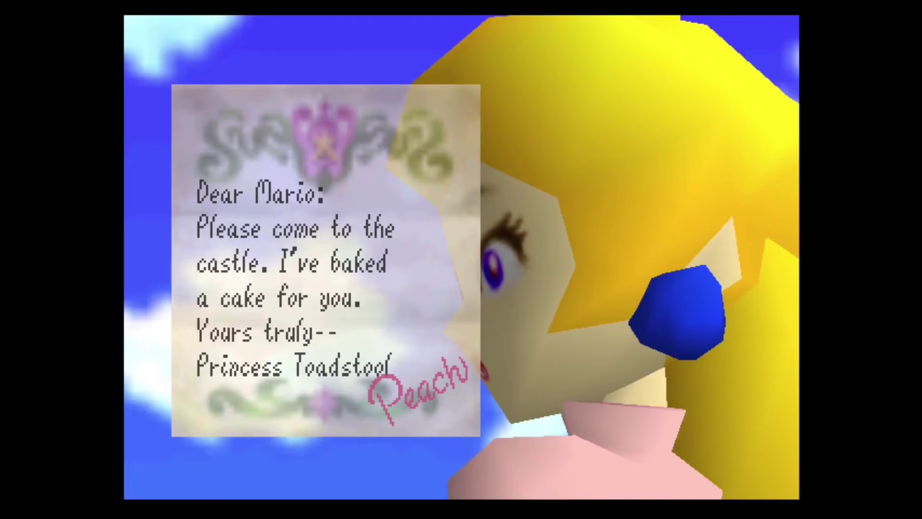
Pause the game with F1 and back out of the Quick Menu to the Main Menu.
key(F1)
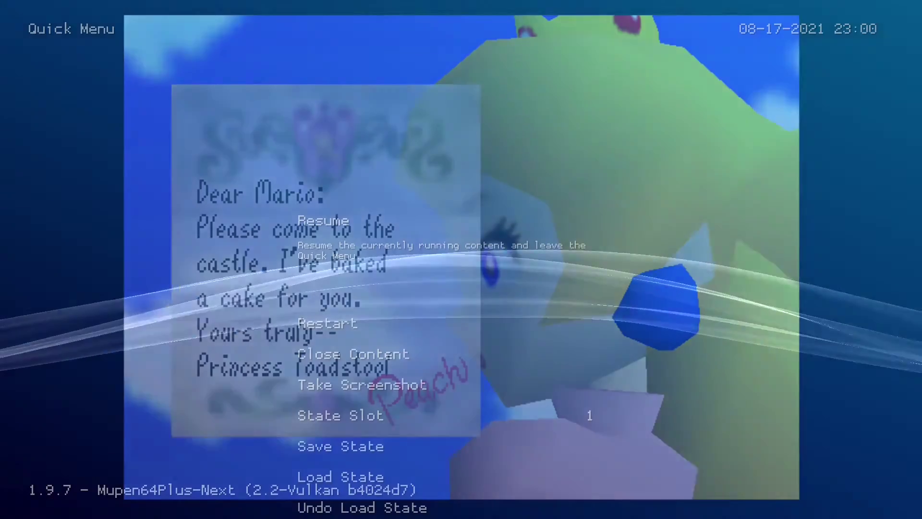
key(Down)
key(Down)
key(Down)
key(Down)
key(Down)
key(Down)
key(Down)
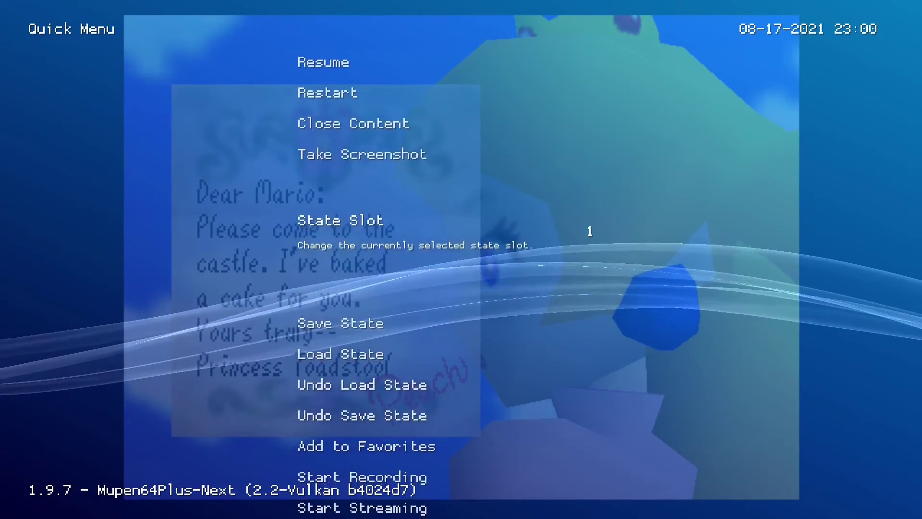
key(Down)
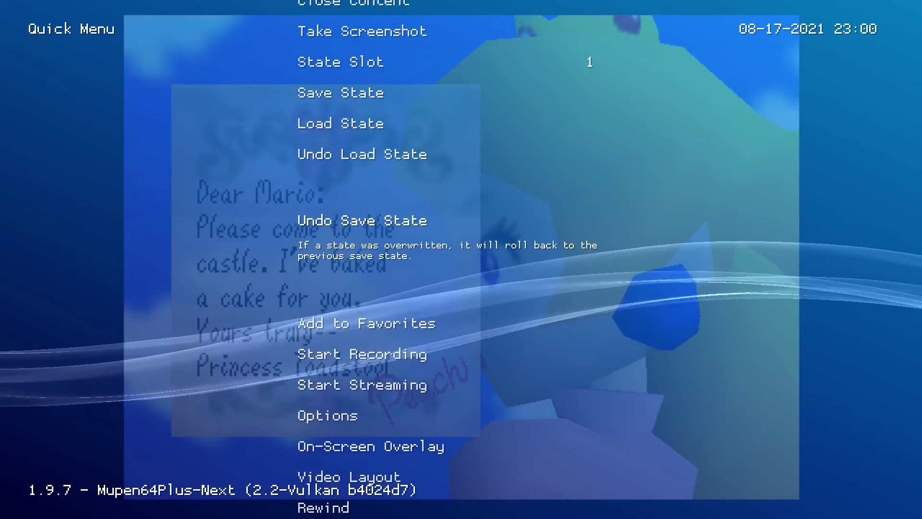
key(BackSpace)
key(Down)
key(Down)
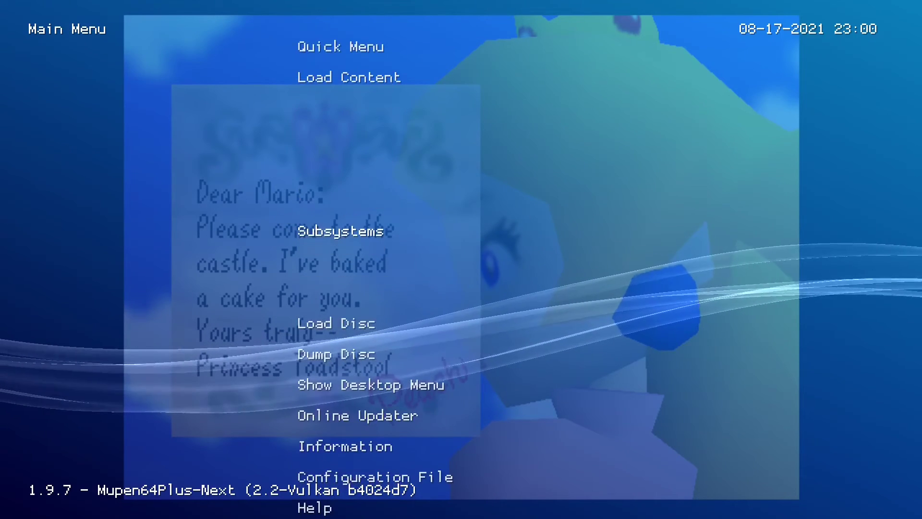
key(Down)
key(Down)
key(Down)
key(Down)
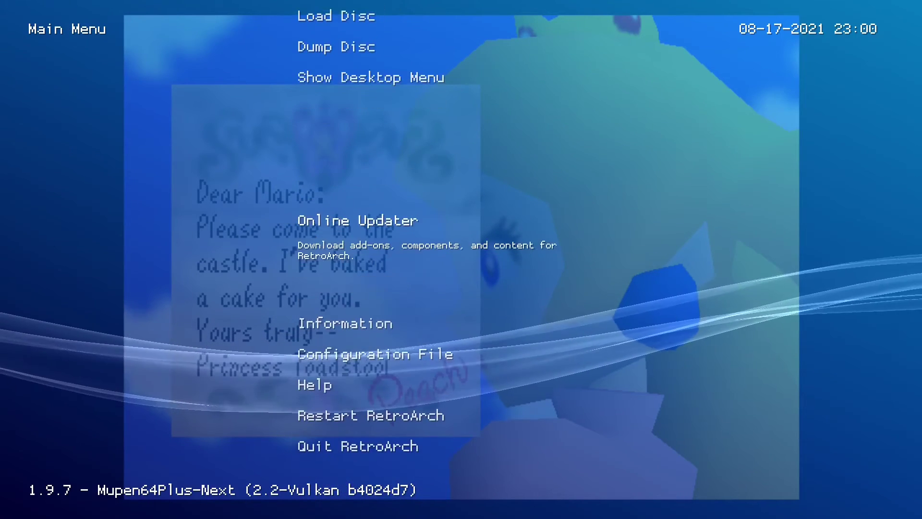
Download shaders_slang.zip via Online Updater's Update Slang Shaders, then return to the Main Menu.
key(Return)
key(Down)
key(Down)
key(Down)
key(Down)
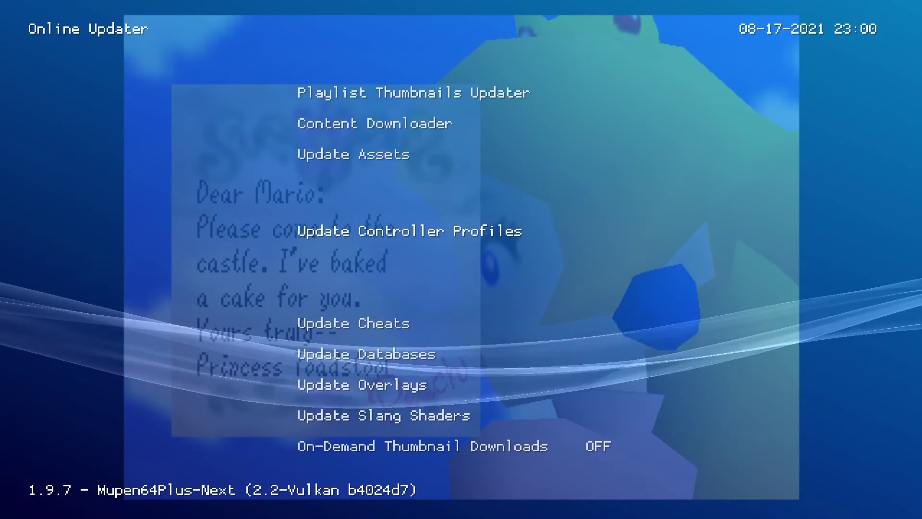
key(Down)
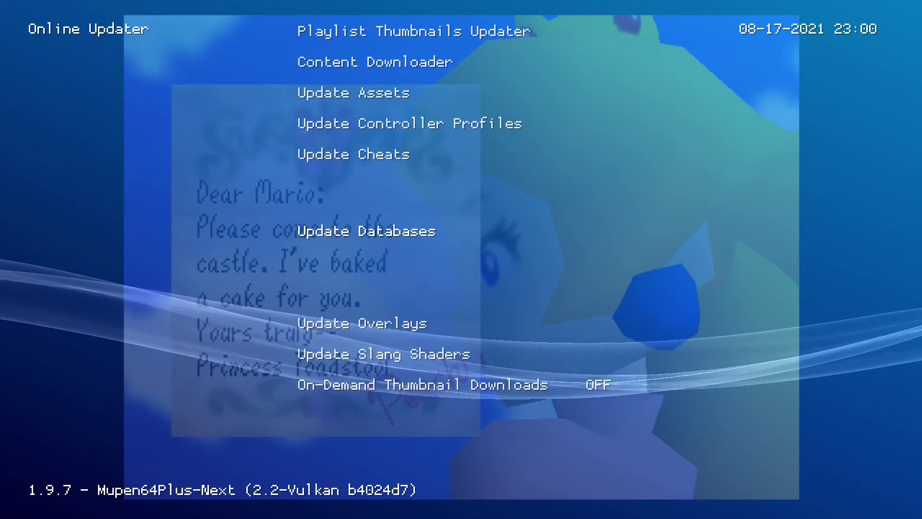
key(Up)
key(Up)
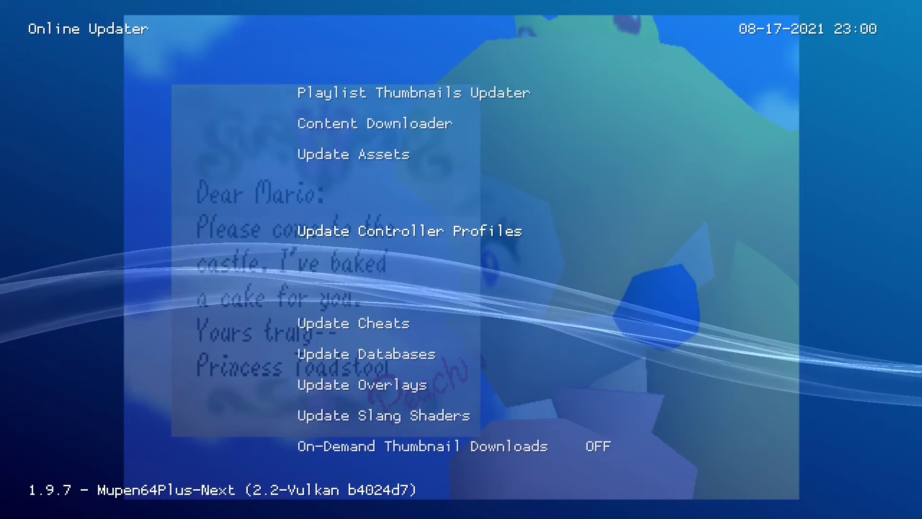
key(Down)
key(Down)
key(Down)
key(Down)
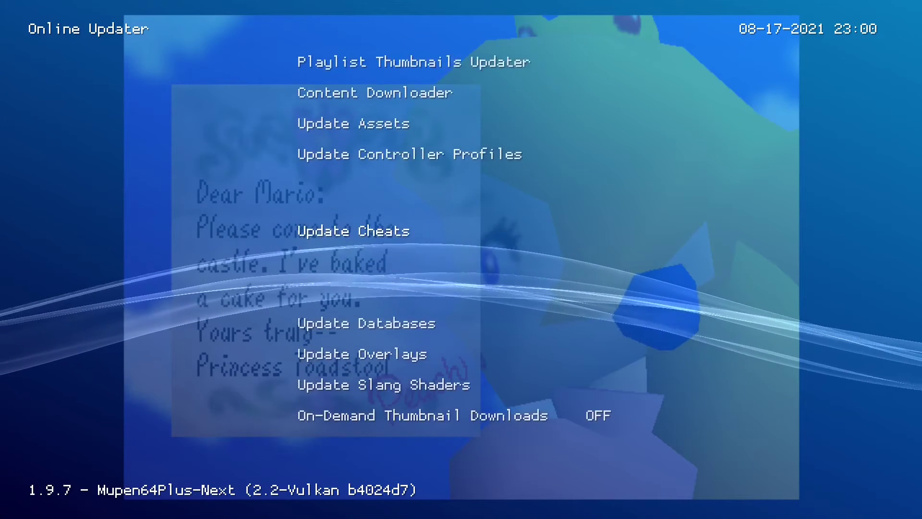
key(Return)
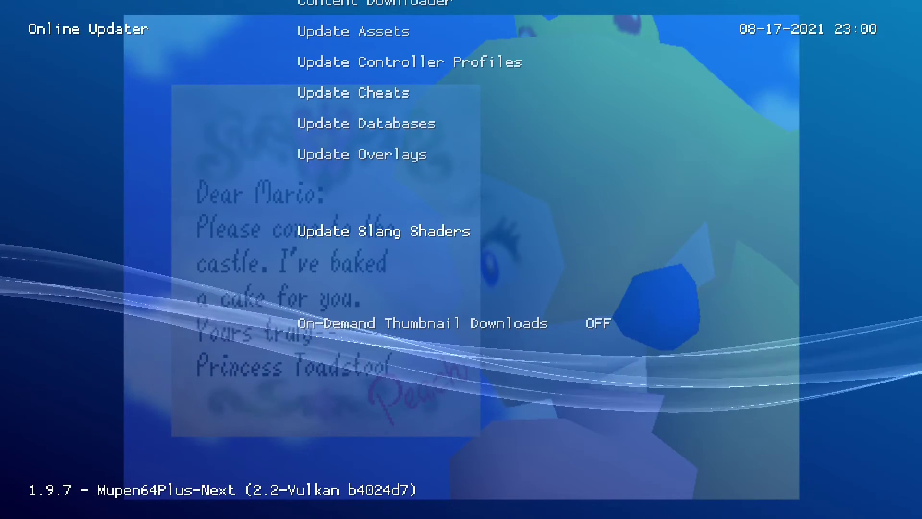
key(BackSpace)
key(Up)
key(Up)
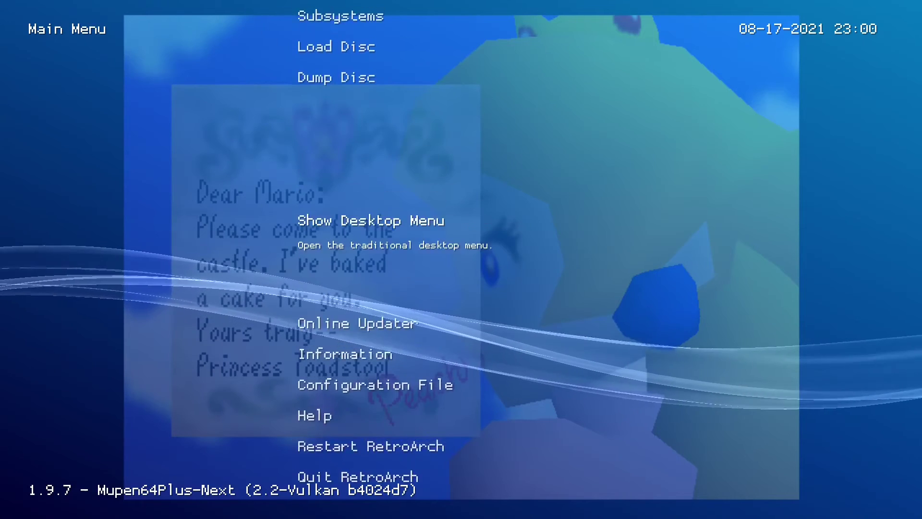
Go from the Main Menu into the Quick Menu and open the running game's core Options.
key(Up)
key(Up)
key(Up)
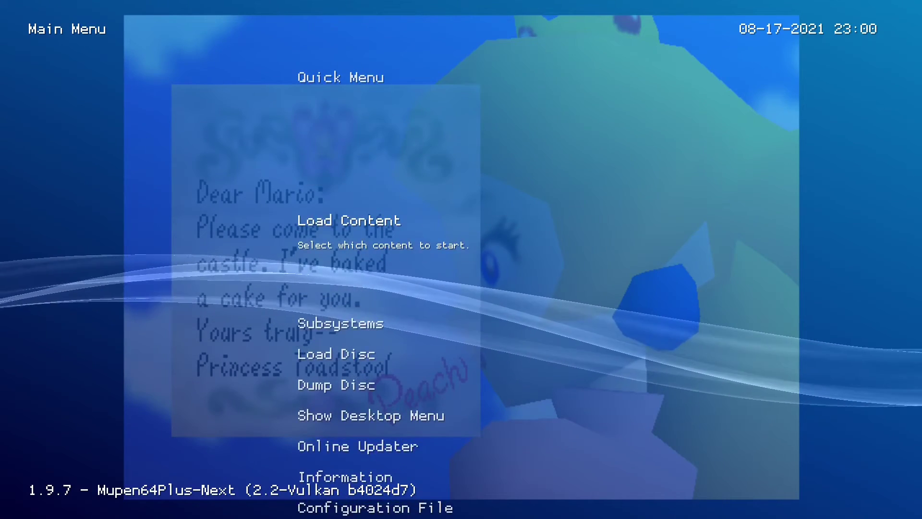
key(Down)
key(Down)
key(Down)
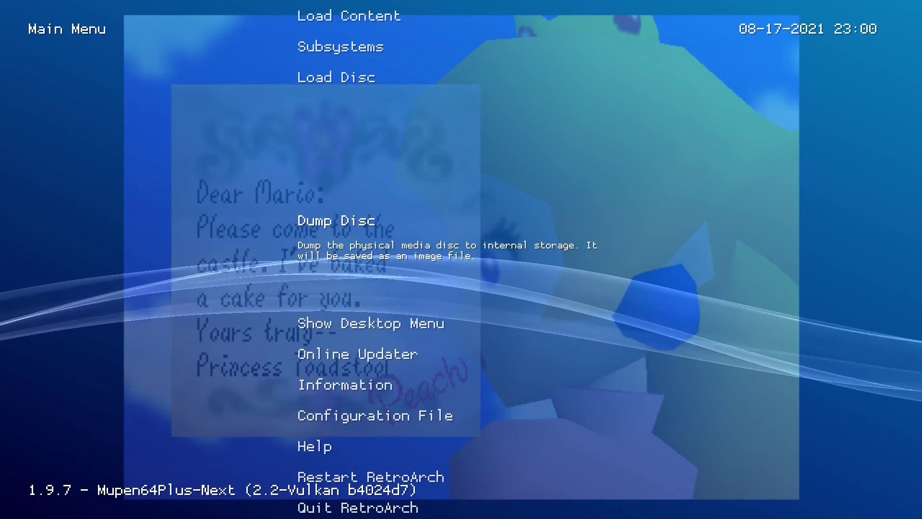
key(Up)
key(Up)
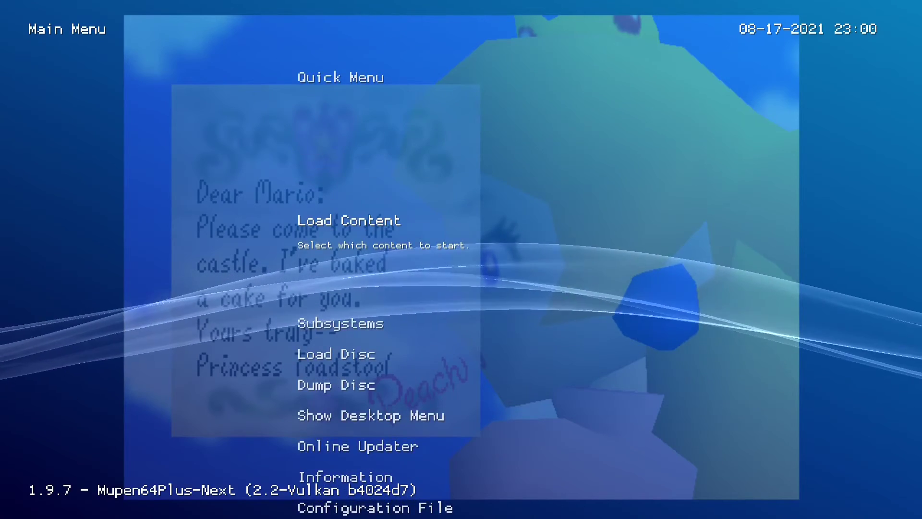
key(Down)
key(Down)
key(Down)
key(Down)
key(Down)
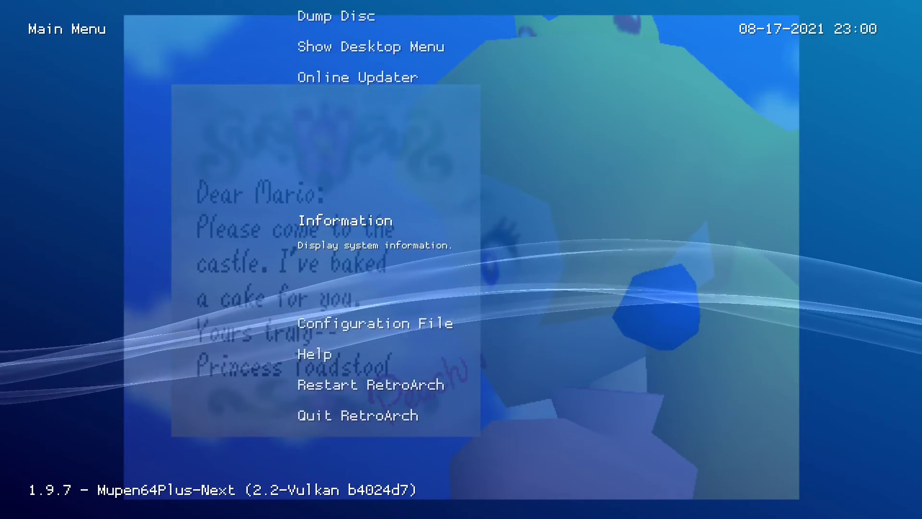
key(Up)
key(Up)
key(Up)
key(Up)
key(Up)
key(Up)
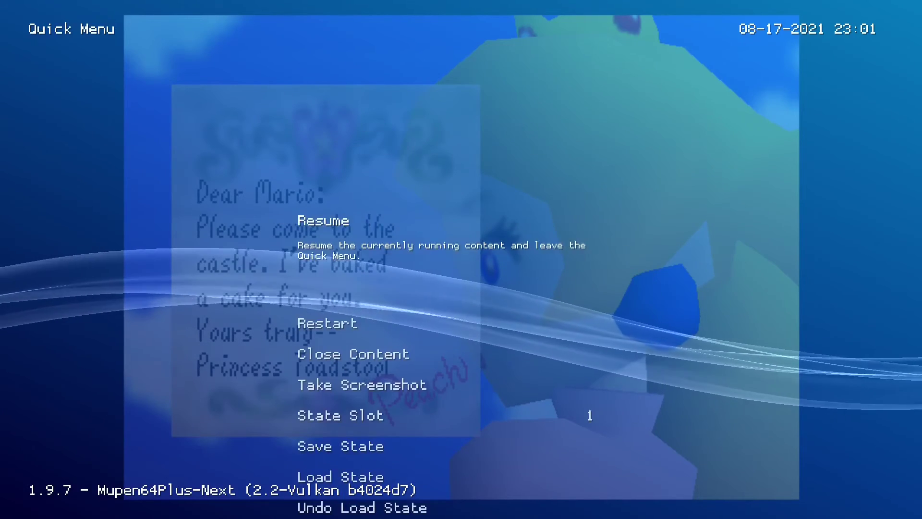
key(Down)
key(Down)
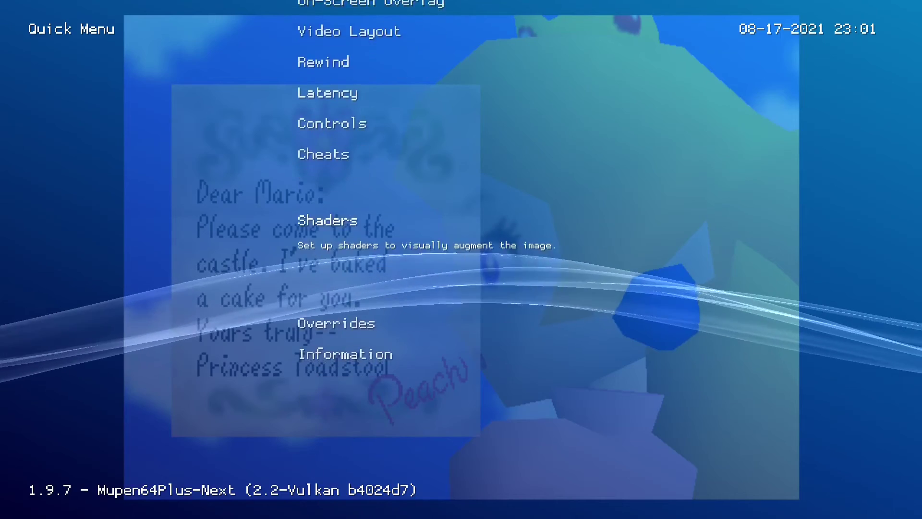
key(Up)
key(Up)
key(Up)
key(Up)
key(Up)
key(Up)
key(Up)
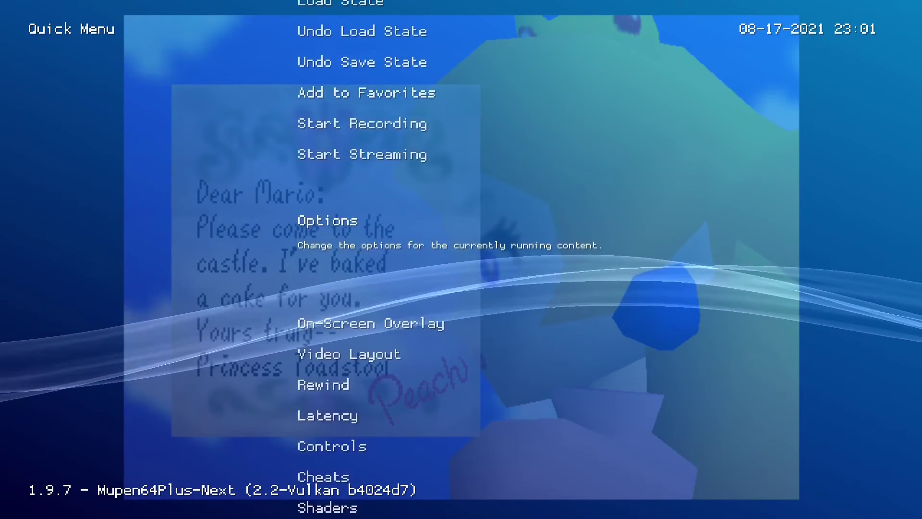
key(Return)
Review Wide Resolution, Native Resolution Factor and MSAA level without changes, then return to Quick Menu.
key(Down)
key(Down)
key(Down)
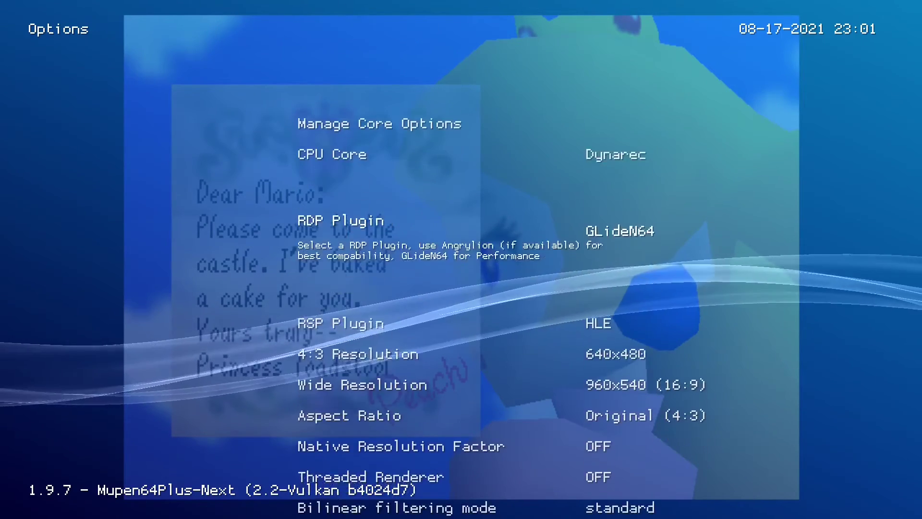
key(Down)
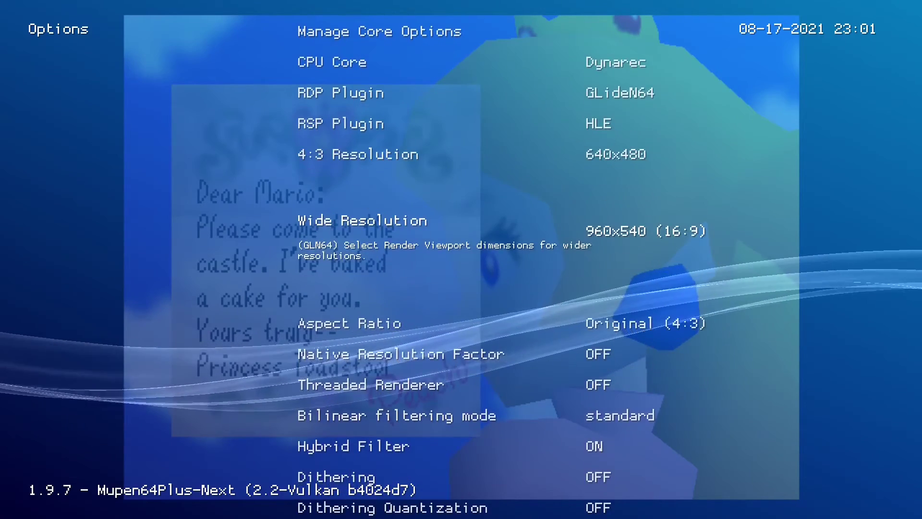
key(Down)
key(Down)
key(Down)
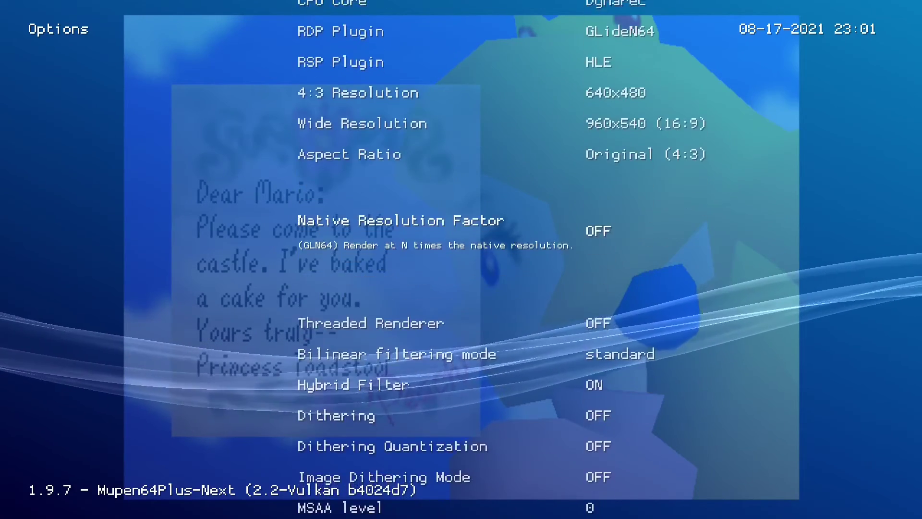
key(Up)
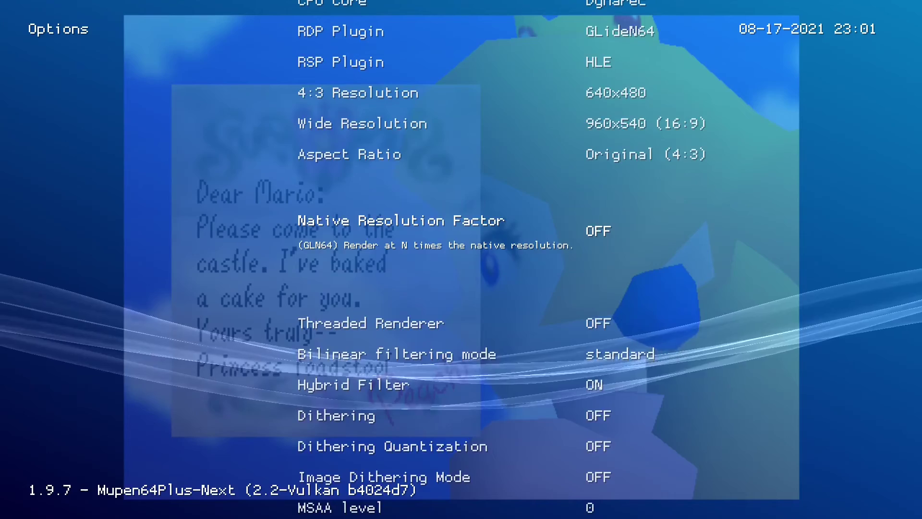
key(Down)
key(Down)
key(Down)
key(Down)
key(Down)
key(Down)
key(Down)
key(Down)
key(BackSpace)
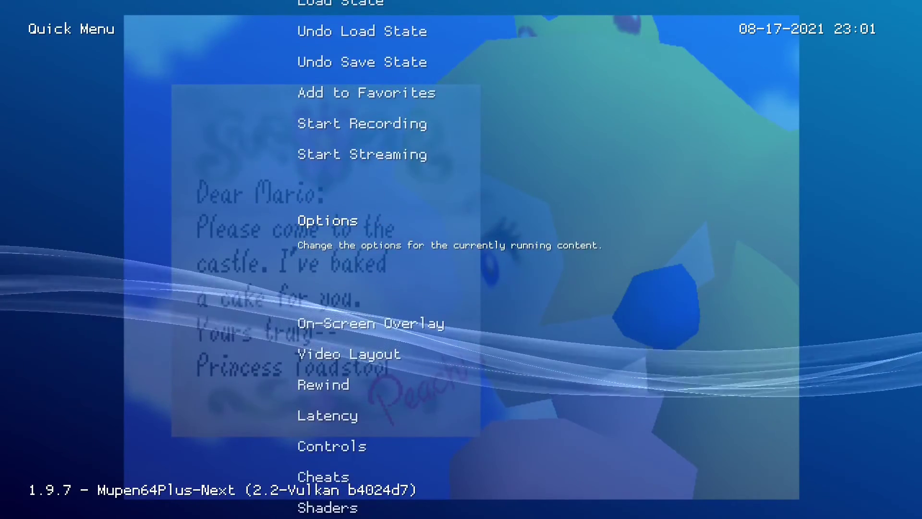
Open Shaders > Load and enter the shaders_slang folder.
key(Down)
key(Down)
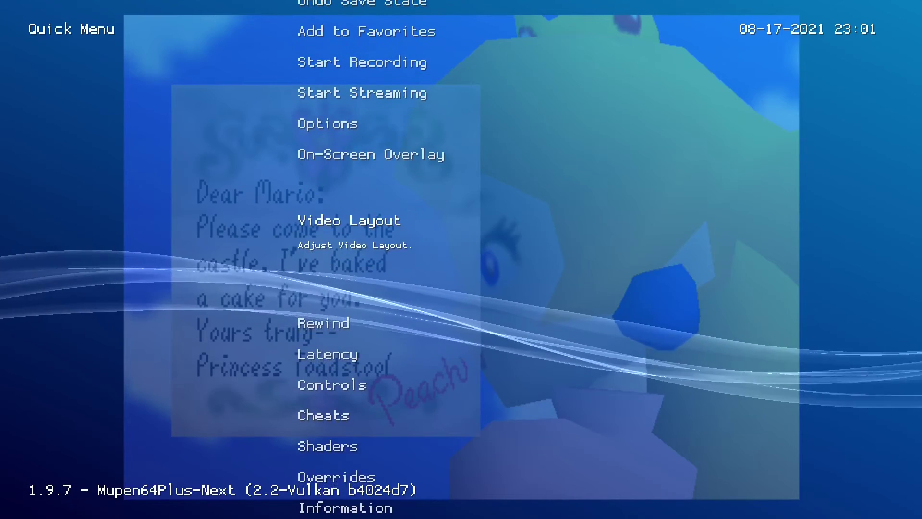
key(Down)
key(Down)
key(Down)
key(Down)
key(Down)
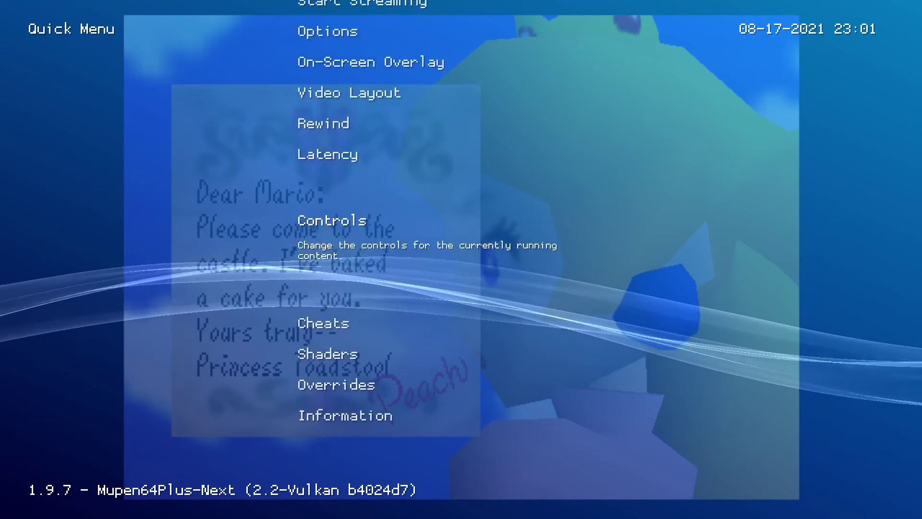
key(Return)
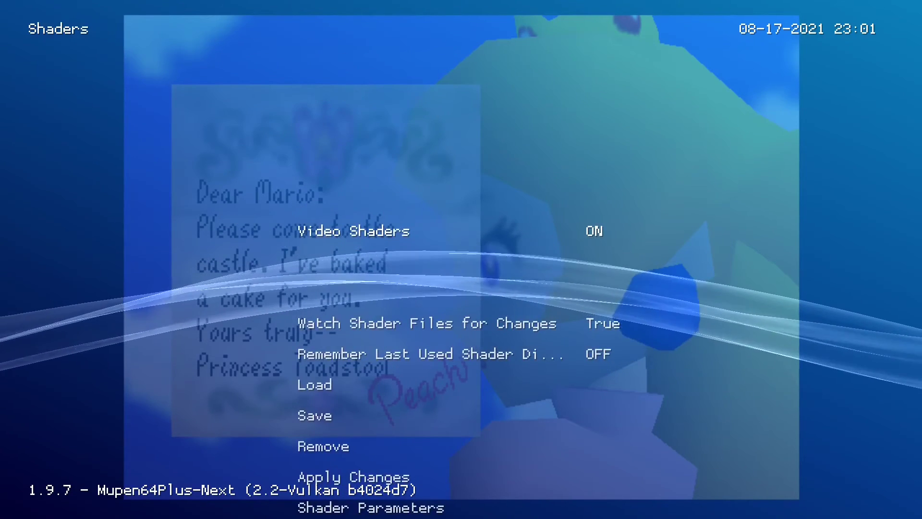
key(Down)
key(Down)
key(Down)
key(Down)
key(Down)
key(Down)
key(Up)
key(Up)
key(Up)
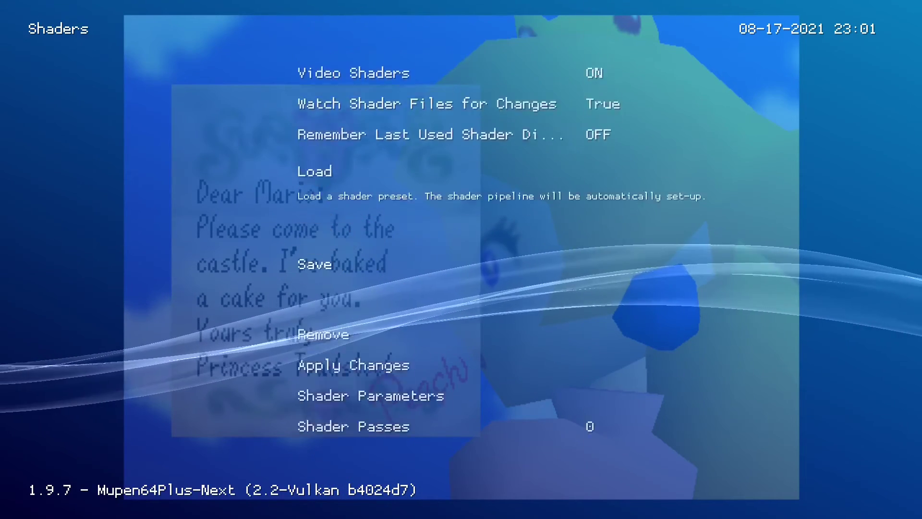
key(Return)
key(Down)
key(Return)
Load the bloom.slangp preset from the reshade shader folder.
key(Down)
key(Down)
key(Down)
key(Down)
key(Down)
key(Down)
key(Down)
key(Down)
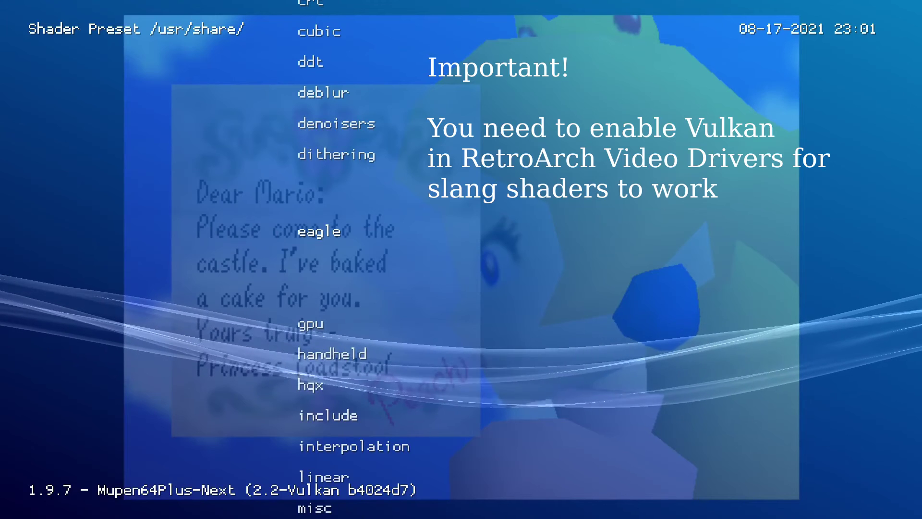
key(BackSpace)
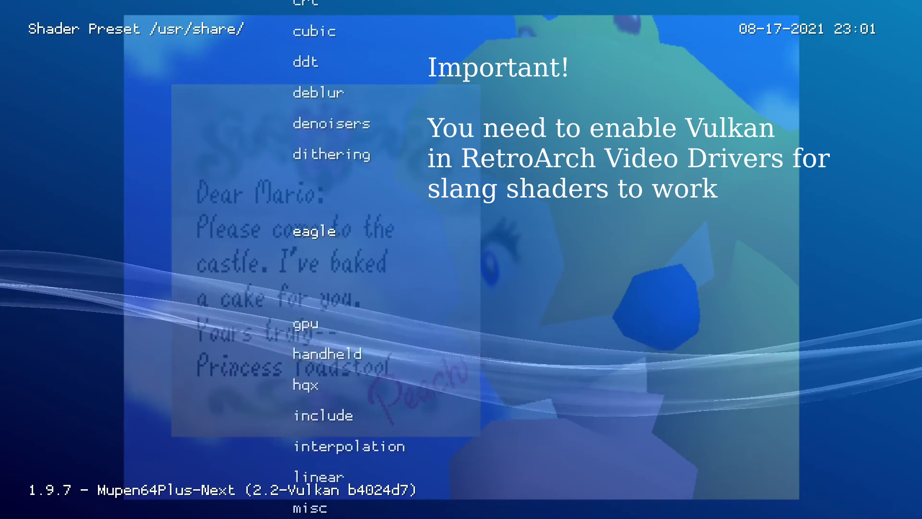
key(Down)
key(Down)
key(Down)
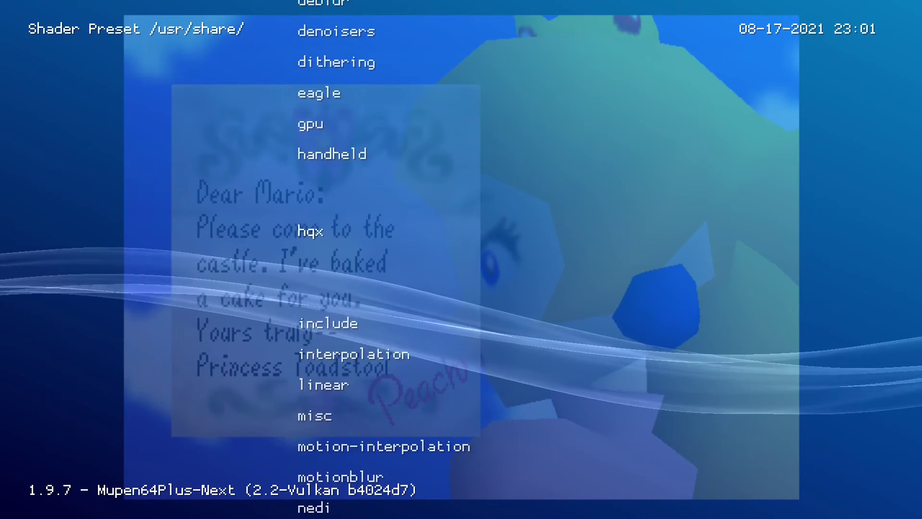
key(Down)
key(Down)
key(Down)
key(Down)
key(Down)
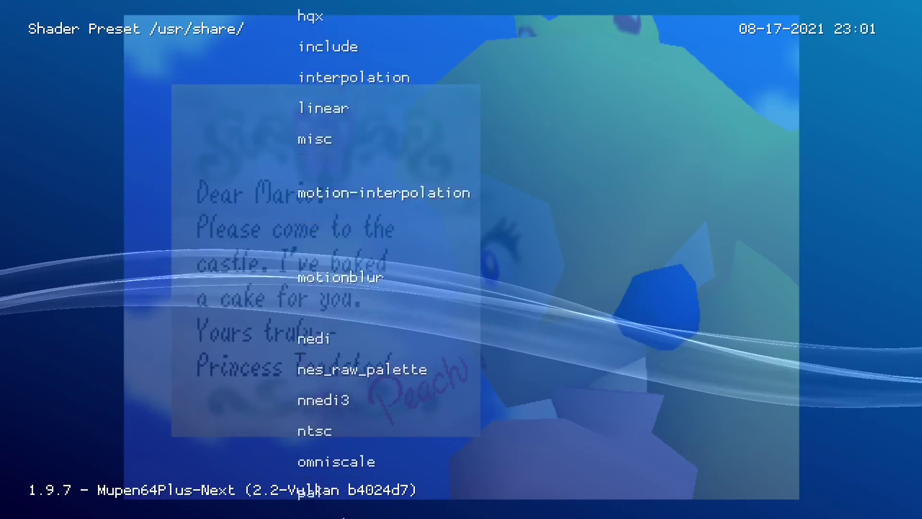
key(Down)
key(Down)
key(Down)
key(Down)
key(Down)
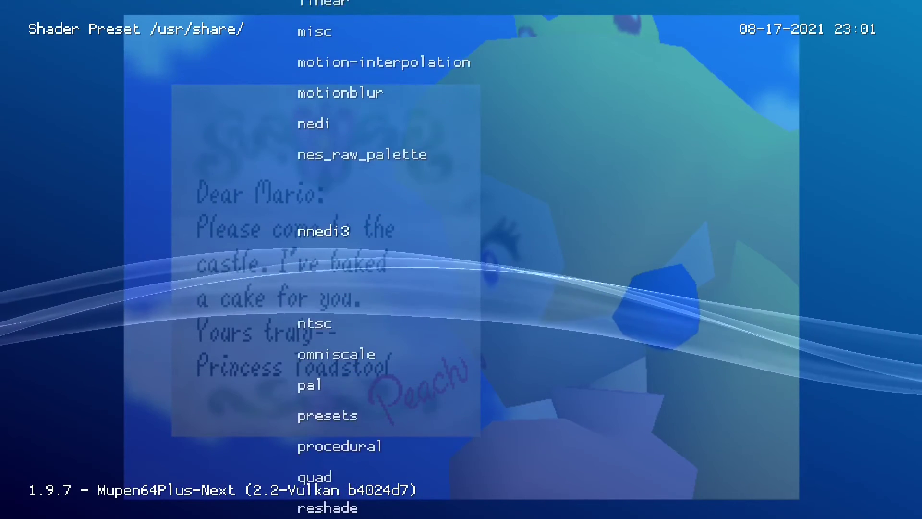
key(Down)
key(Down)
key(Down)
key(Down)
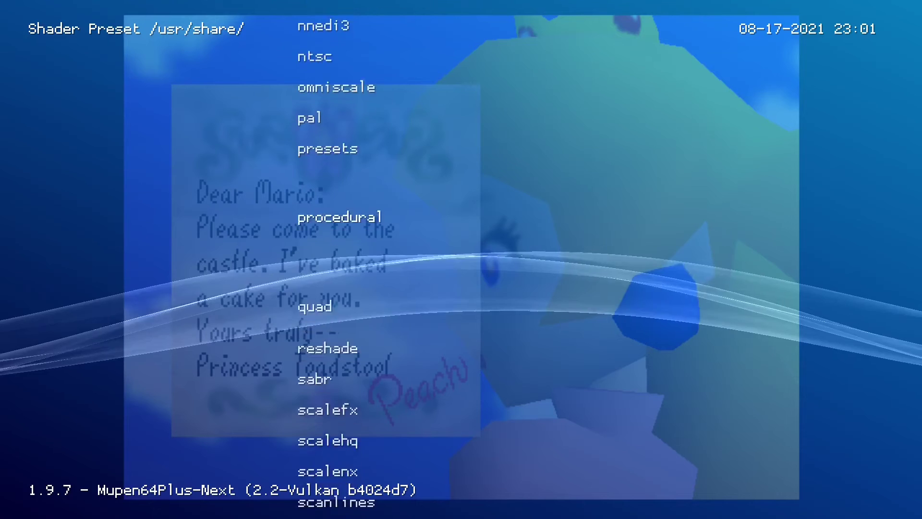
key(Down)
key(Return)
key(Down)
key(Down)
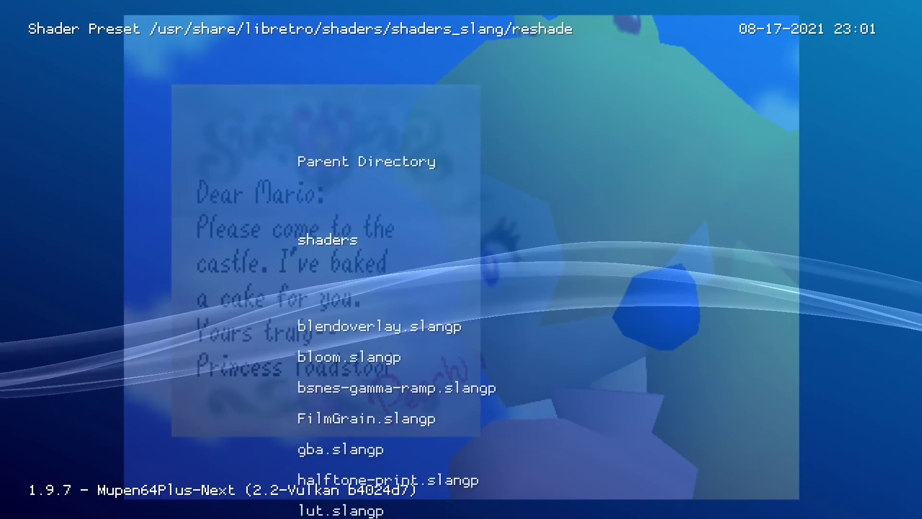
key(Down)
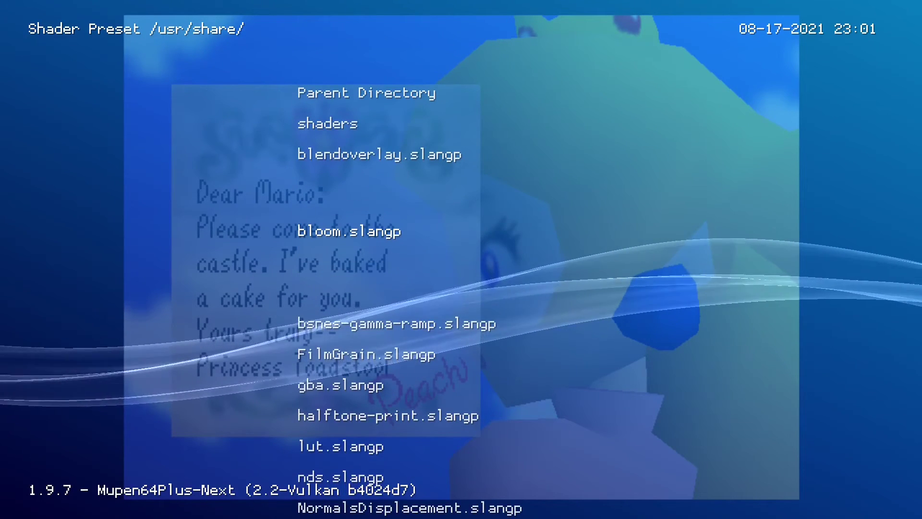
key(Down)
key(Down)
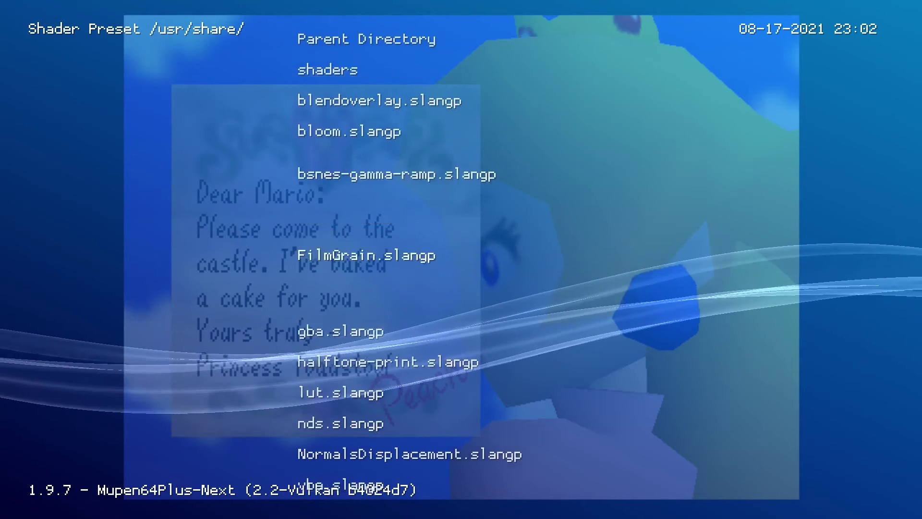
key(Up)
key(Up)
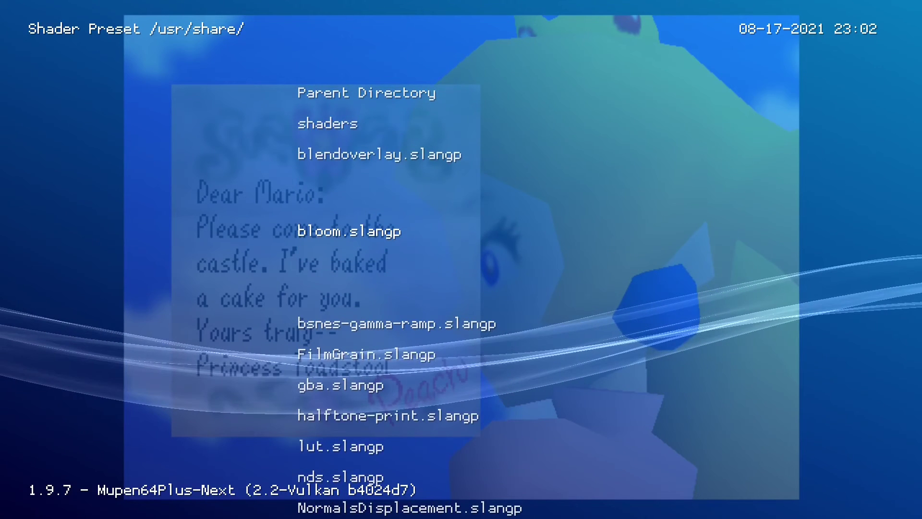
key(Return)
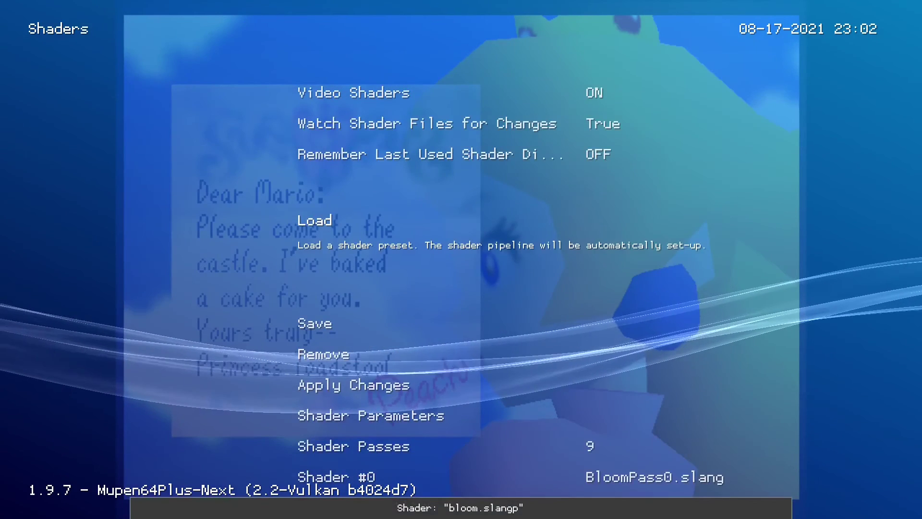
Resume Super Mario 64 with the bloom glow applied.
key(BackSpace)
key(BackSpace)
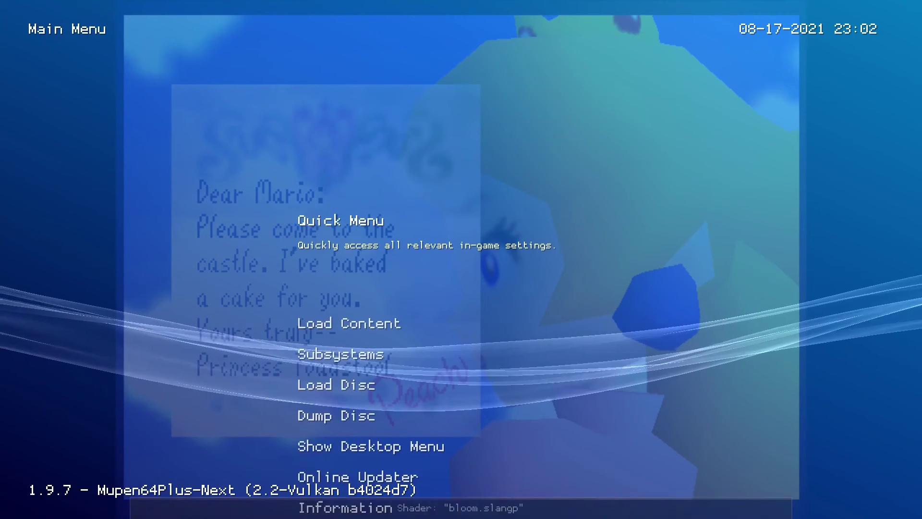
key(Return)
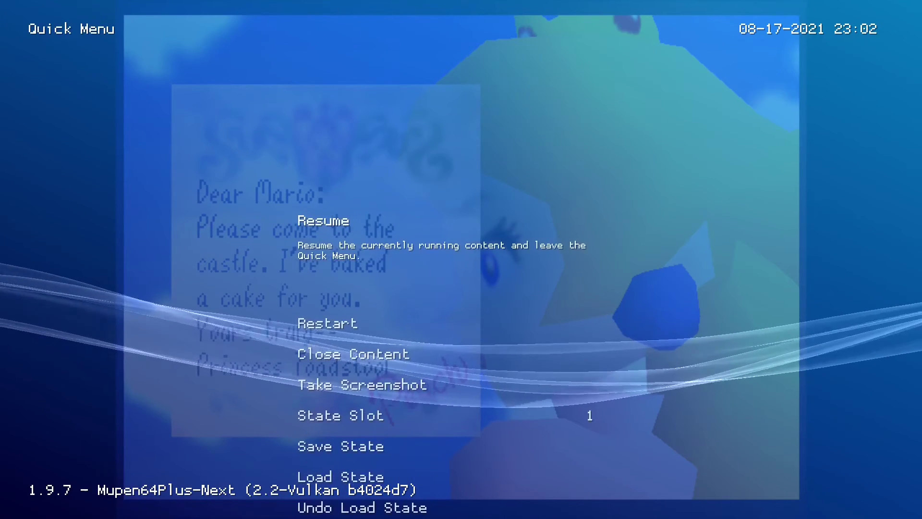
key(Return)
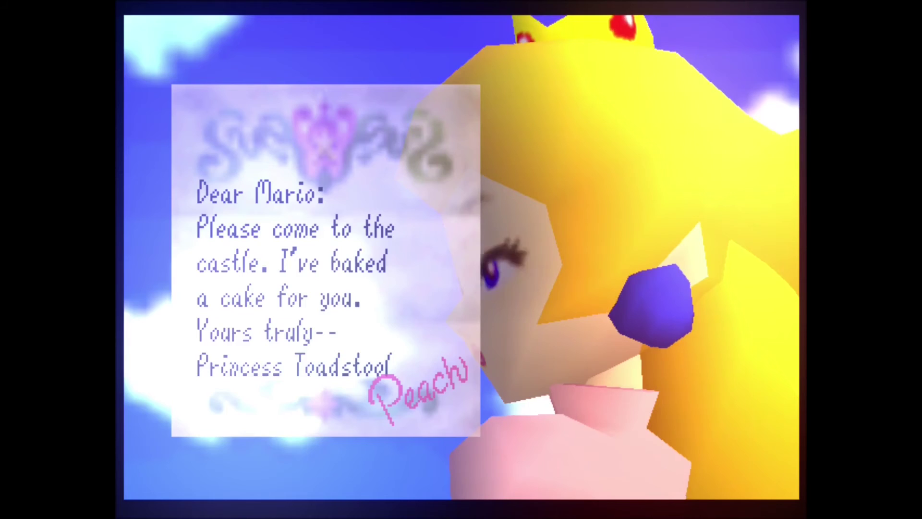
key(F1)
Open the Shaders settings and try removing an automatic shader preset.
key(Up)
key(Up)
key(Up)
key(Return)
key(Up)
key(Up)
key(Up)
key(Up)
key(Up)
key(Up)
key(Up)
key(Up)
key(Up)
key(Up)
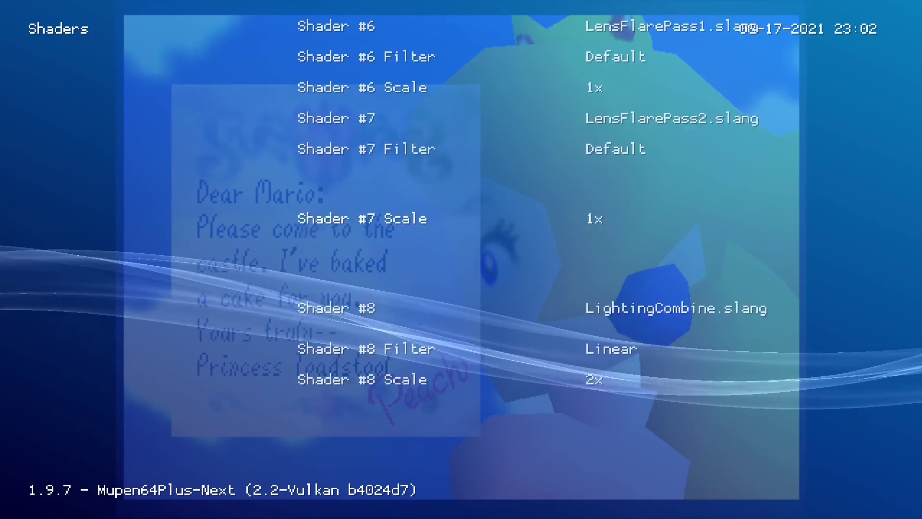
key(Up)
key(Up)
key(Up)
key(Up)
key(Up)
key(Up)
key(Up)
key(Up)
key(Up)
key(Up)
key(Up)
key(Up)
key(Up)
key(Up)
key(Up)
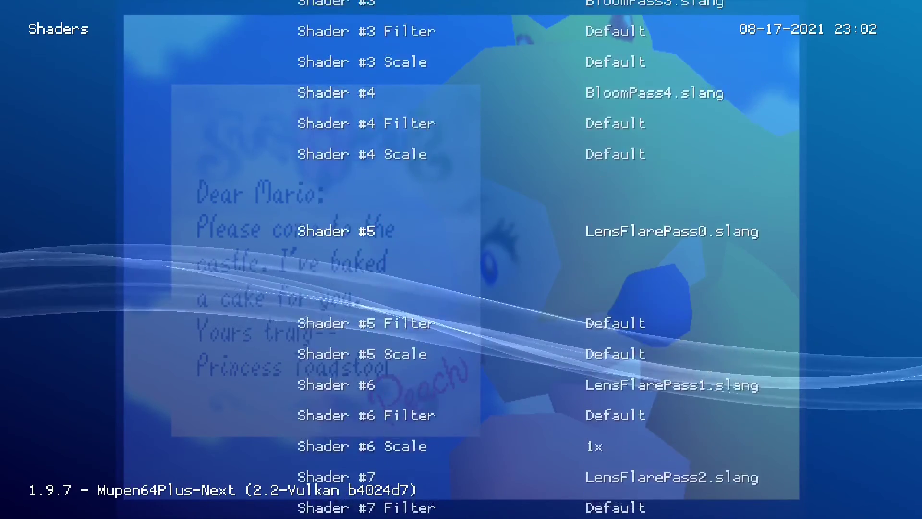
key(Up)
key(Up)
key(Up)
key(Up)
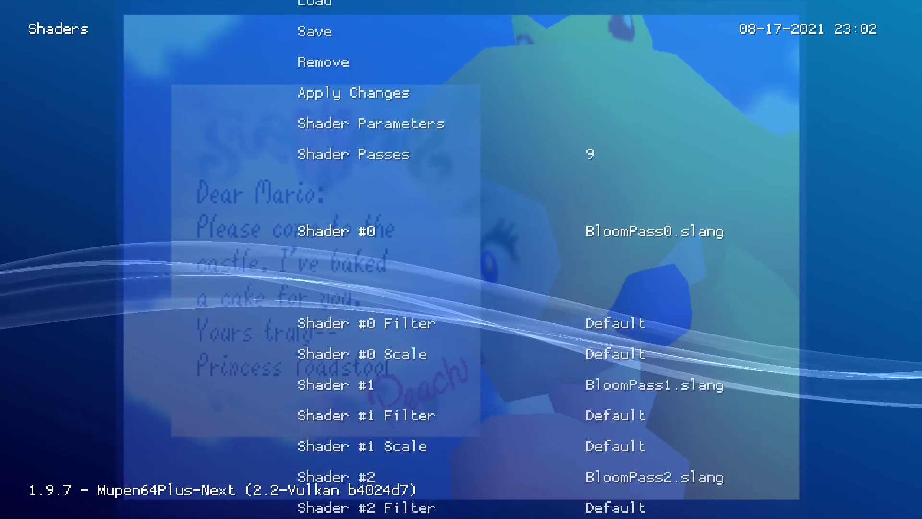
key(Up)
key(Up)
key(Return)
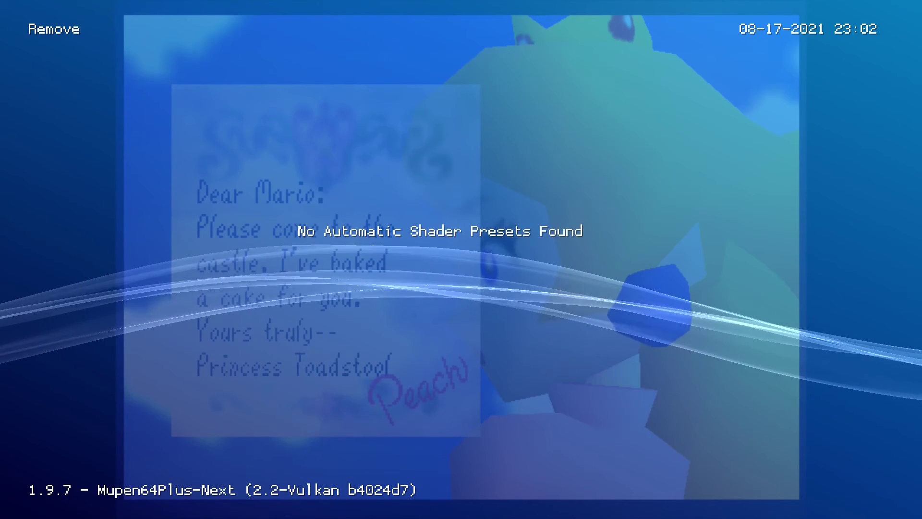
key(BackSpace)
Retry preset removal, then set Video Shaders to OFF and back out to the Main Menu.
key(Up)
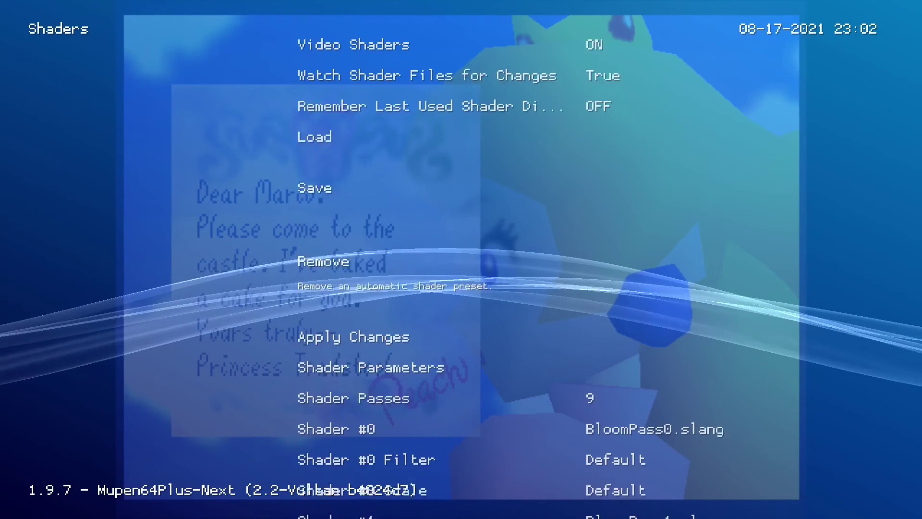
key(Down)
key(Down)
key(Up)
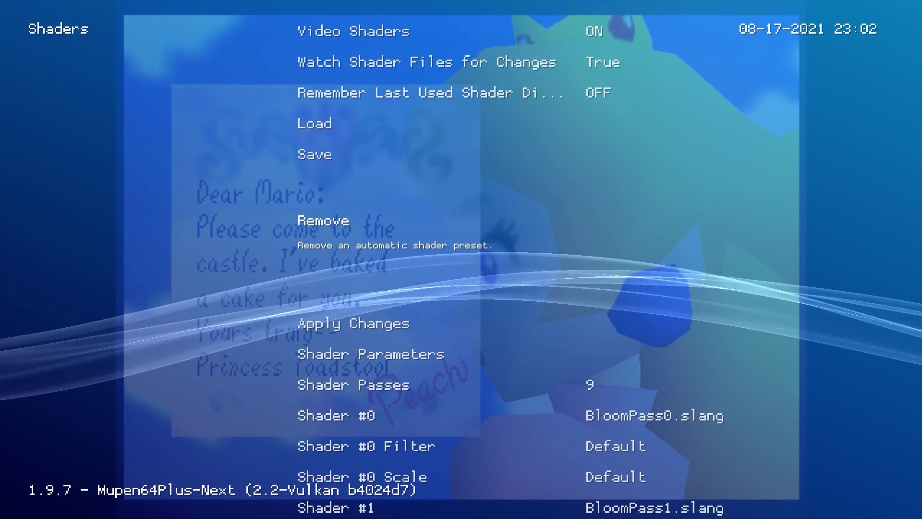
key(Return)
key(BackSpace)
key(Up)
key(Up)
key(Up)
key(Up)
key(Up)
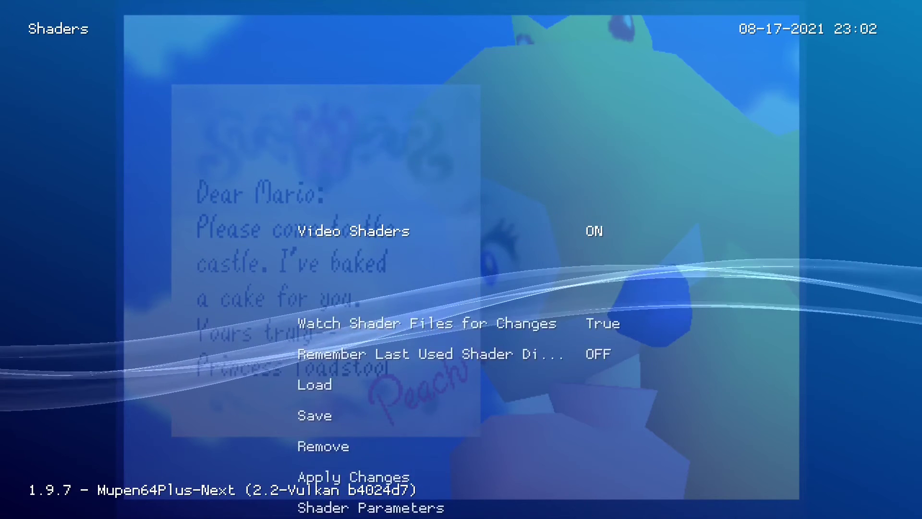
key(Left)
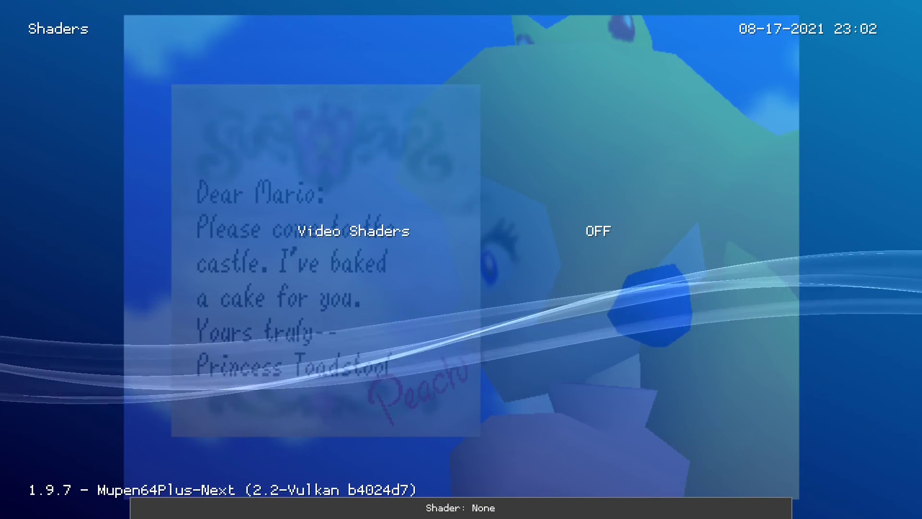
key(BackSpace)
key(BackSpace)
Resume the game shader-free, then pause with F1 and choose Quit RetroArch from the Main Menu.
key(Return)
key(Return)
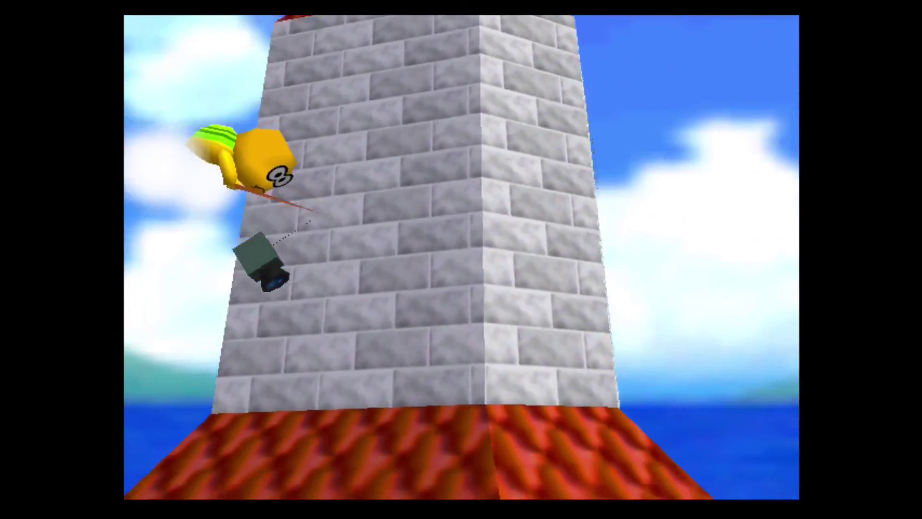
key(F1)
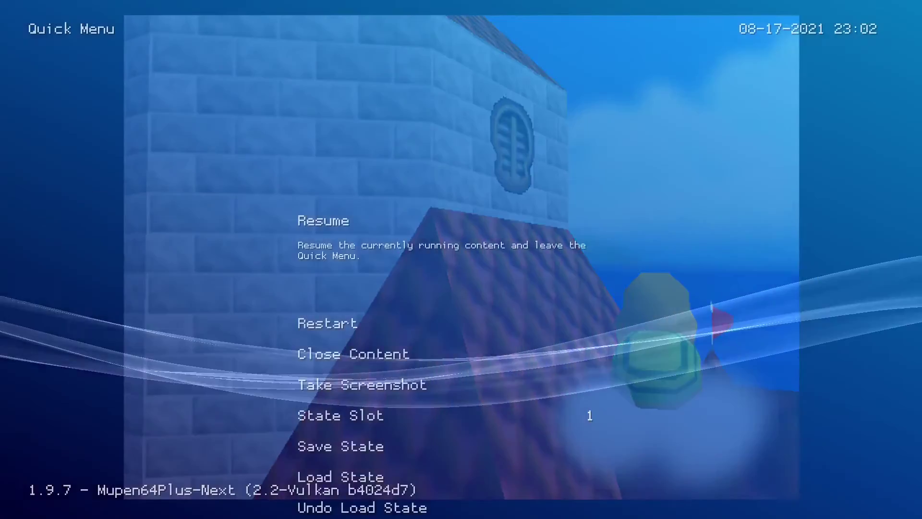
key(Up)
key(Down)
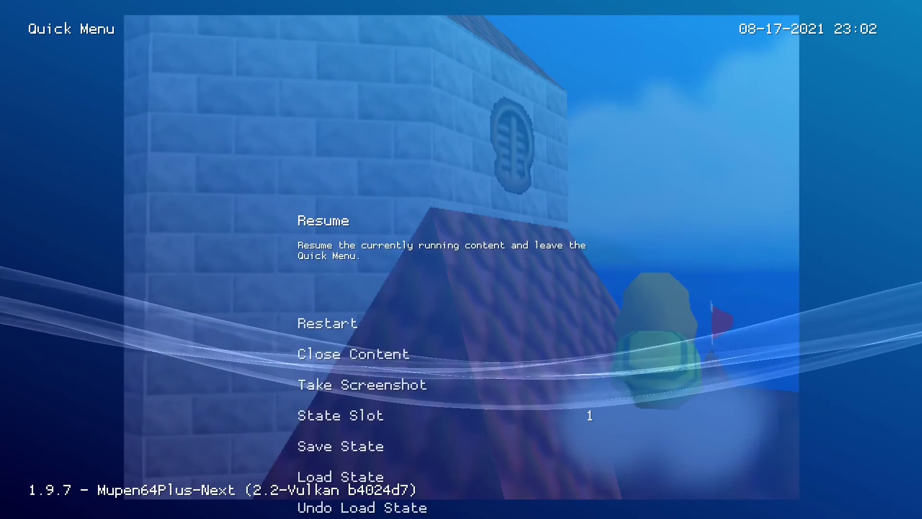
key(F1)
key(F1)
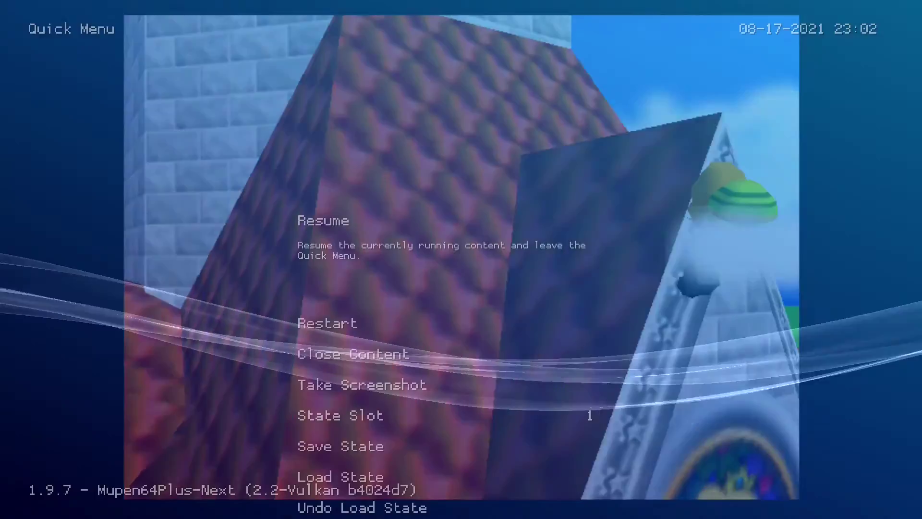
key(BackSpace)
key(Return)
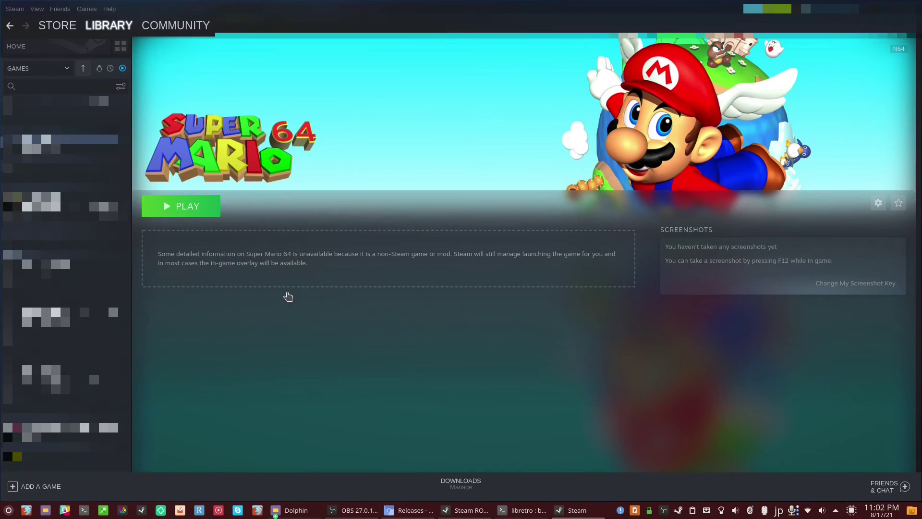
Move down to Yoshi's Story in the Steam library and launch it to its title menu.
key(Down)
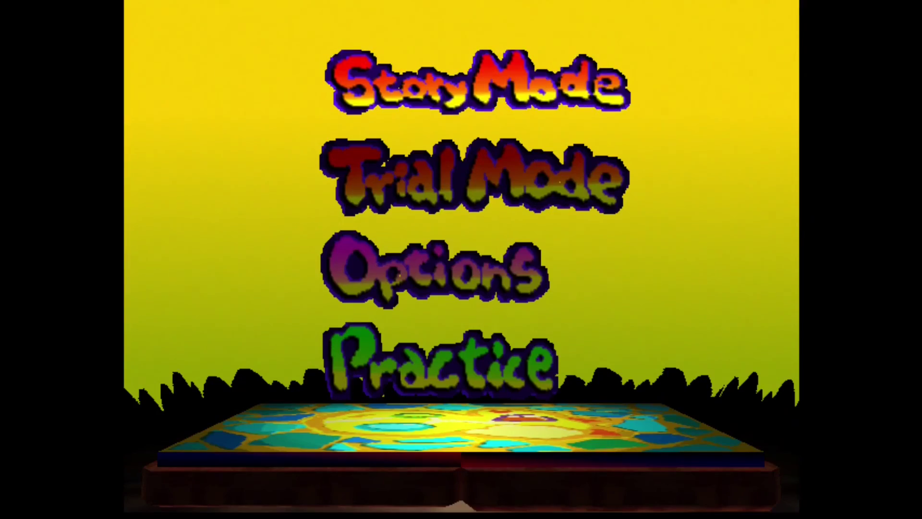
Start Story Mode on page 1 and run Yoshi right into the level.
key(Return)
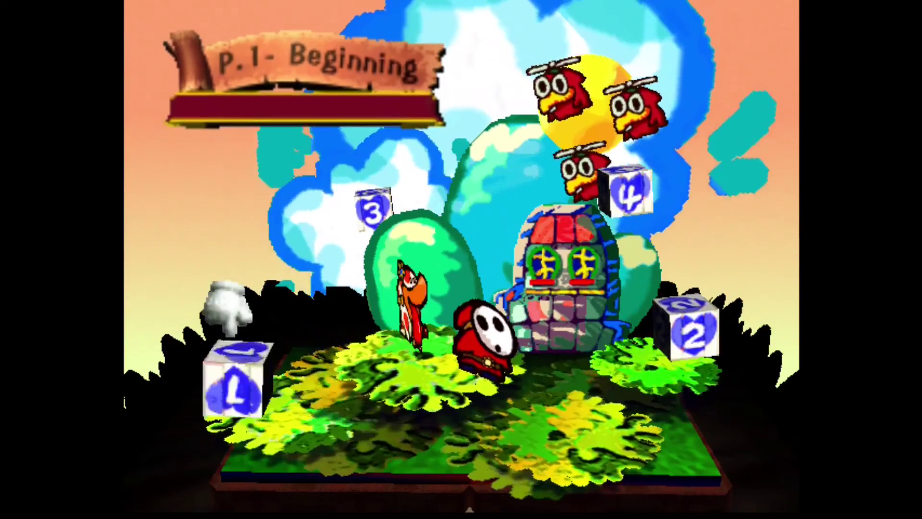
key(Return)
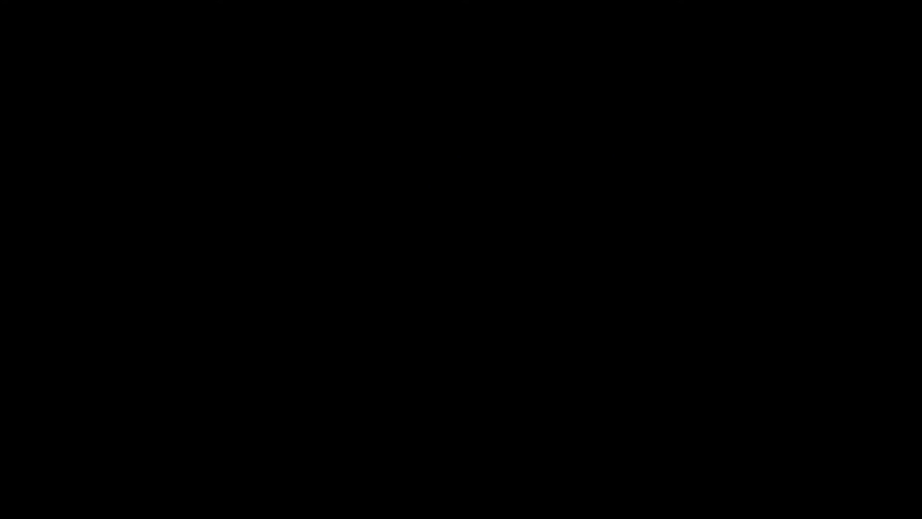
key(Right)
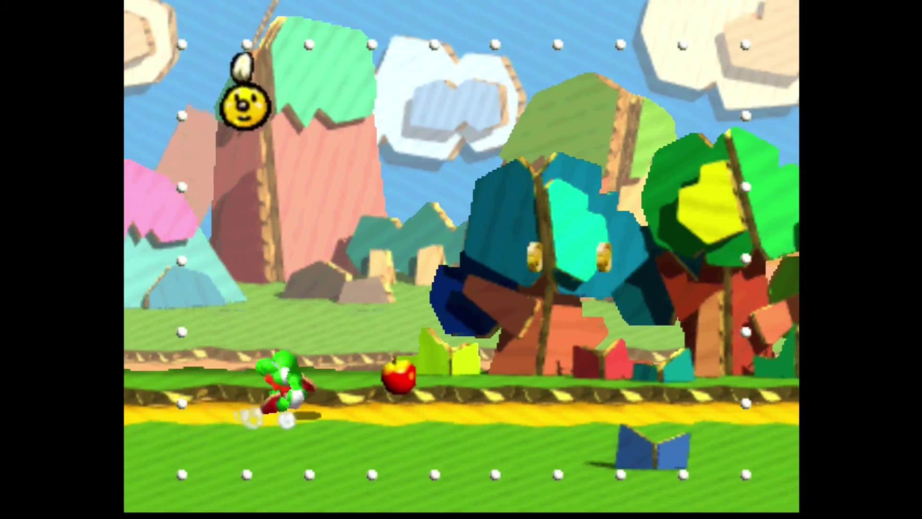
key(Right)
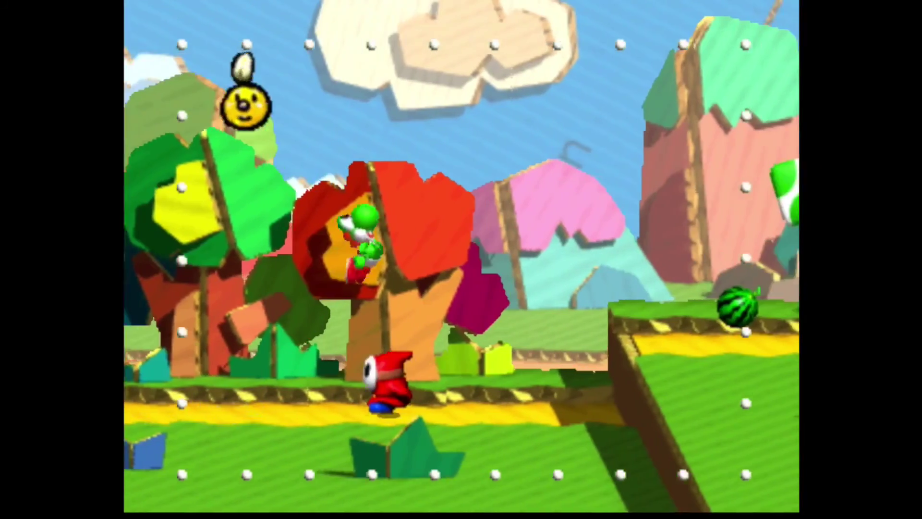
Keep Yoshi moving along the level, then pause into RetroArch's Quick Menu with F1.
key(Right)
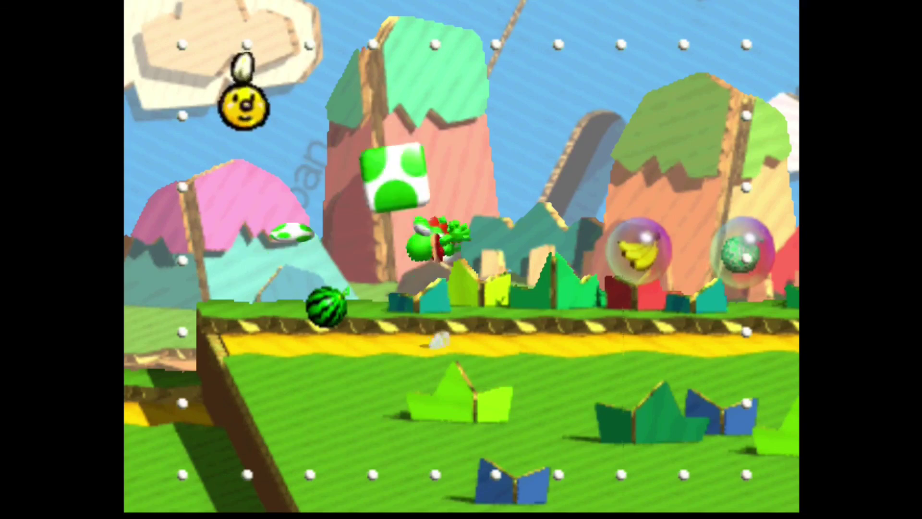
key(Left)
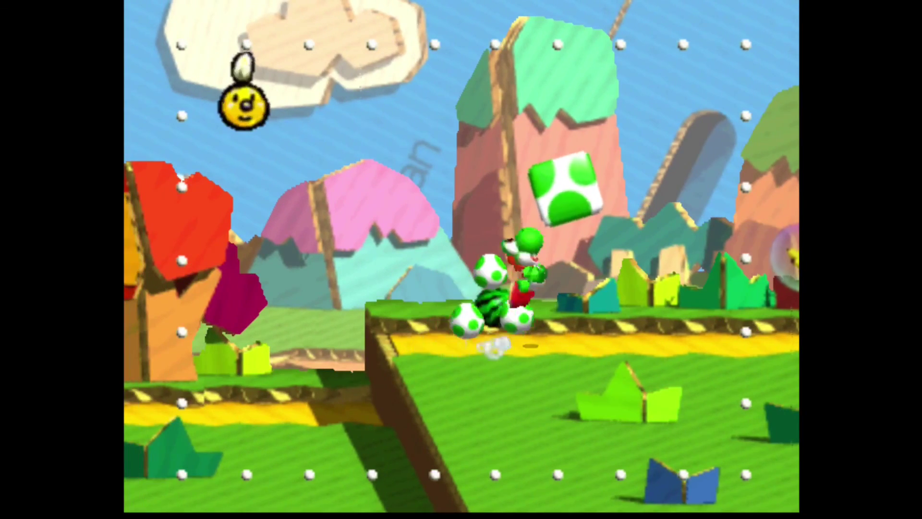
key(Right)
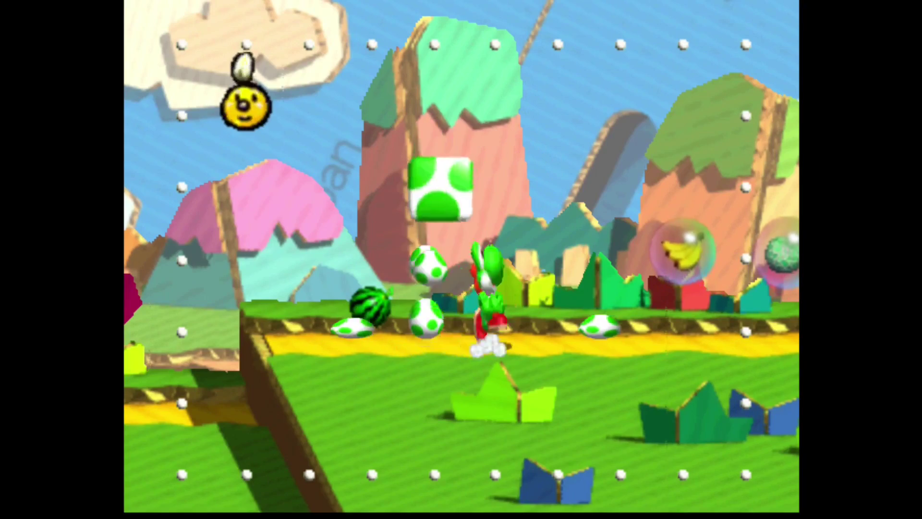
key(Right)
key(F1)
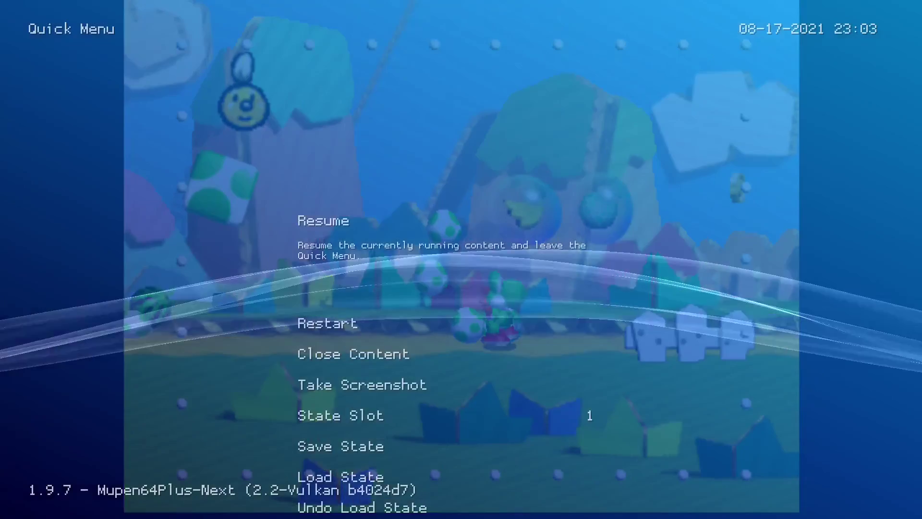